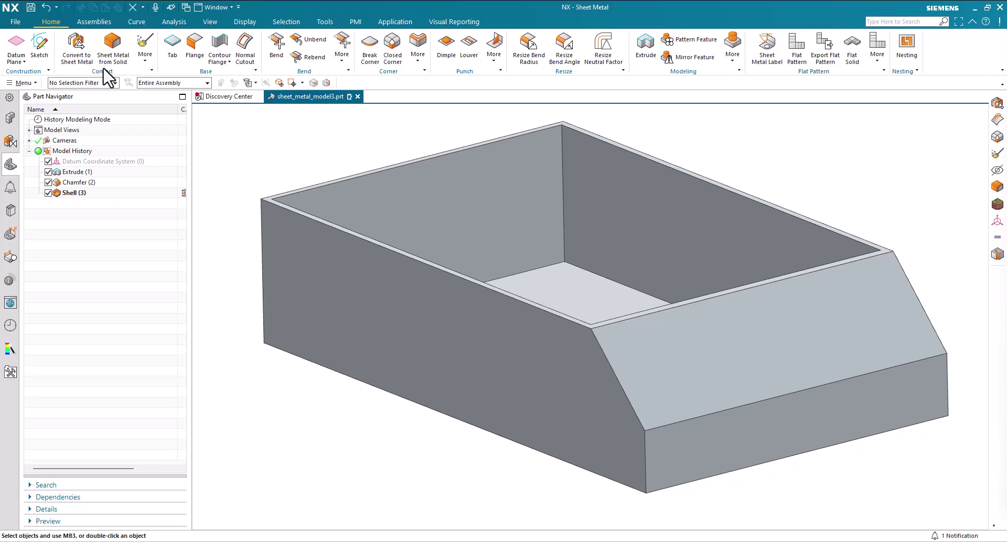
click(144, 61)
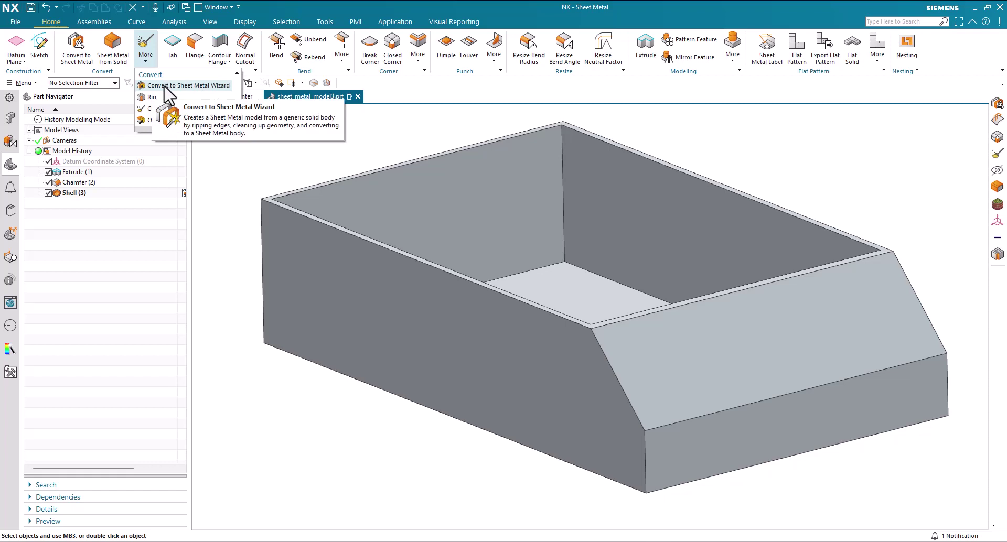
click(123, 261)
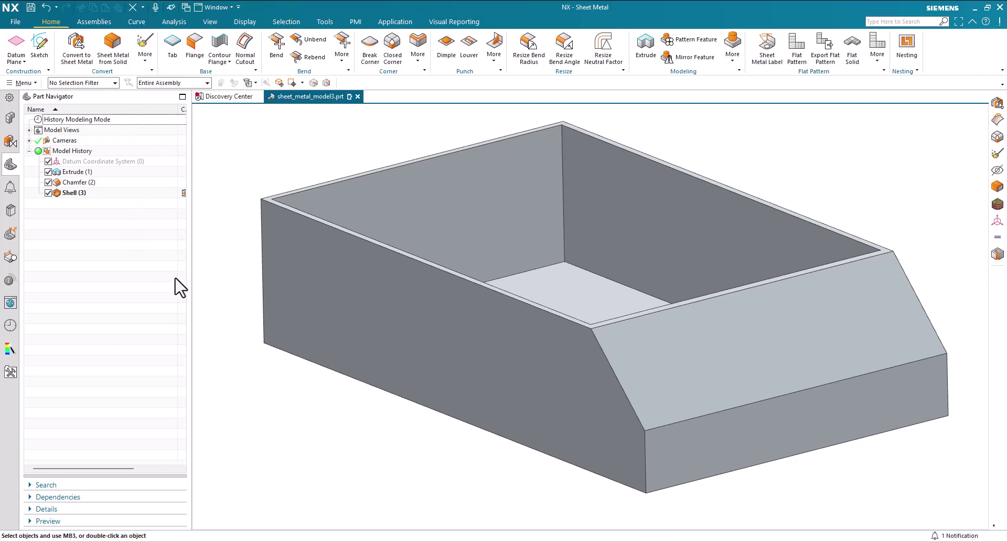
middle_drag(189, 287, 192, 288)
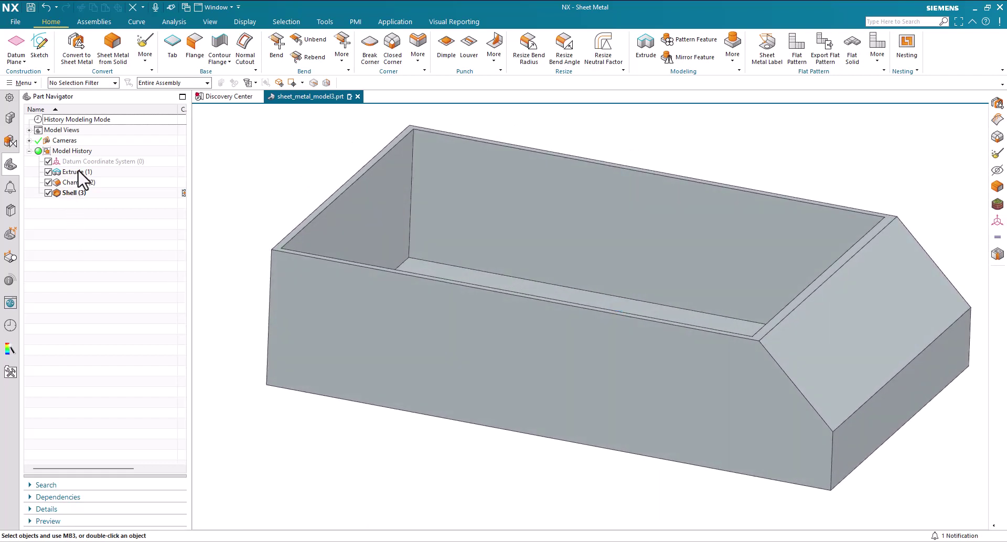
Step through the model history by making the Extrude, the Chamfer and the Shell the current feature in turn
click(179, 173)
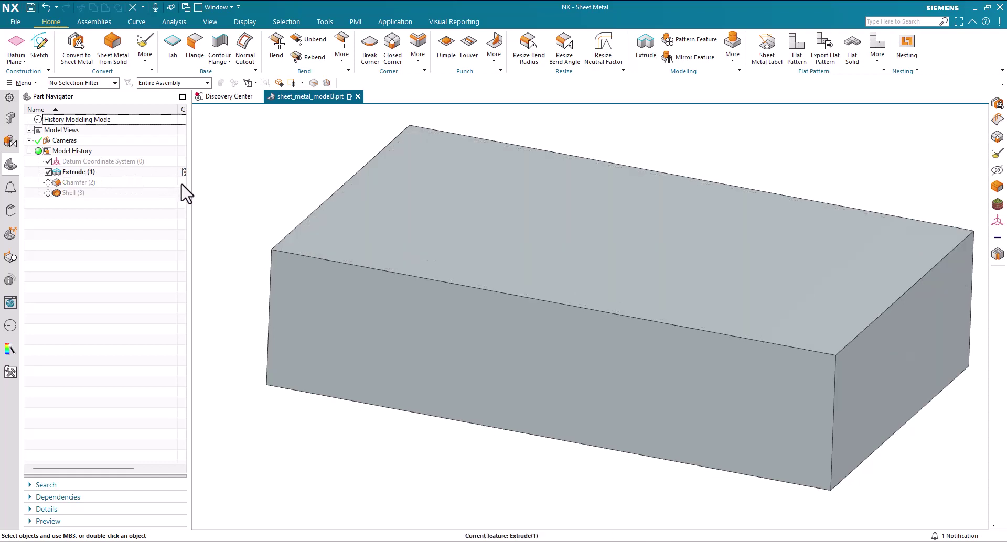
click(182, 183)
click(183, 192)
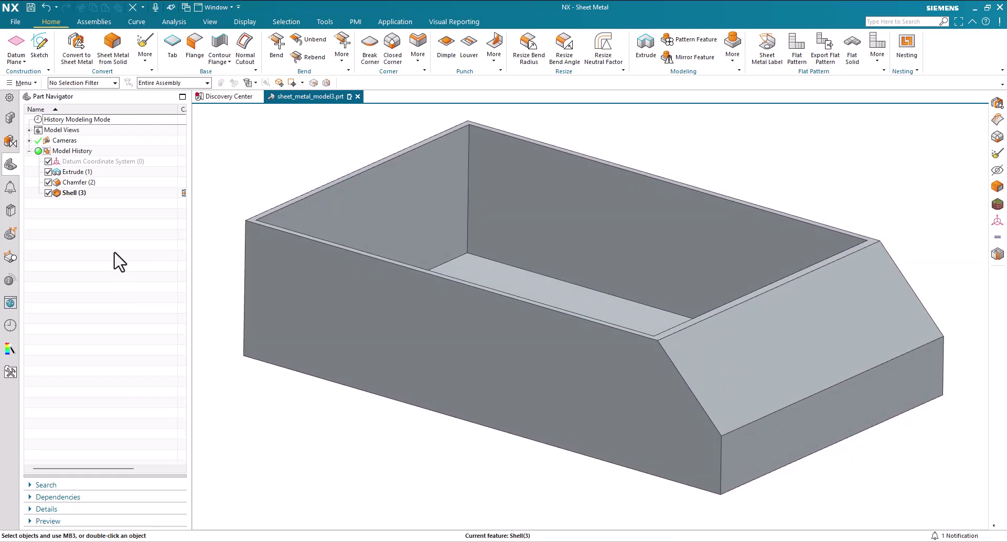
Try to convert the unripped shelled box to sheet metal with its inner floor as the global conversion base face
click(75, 45)
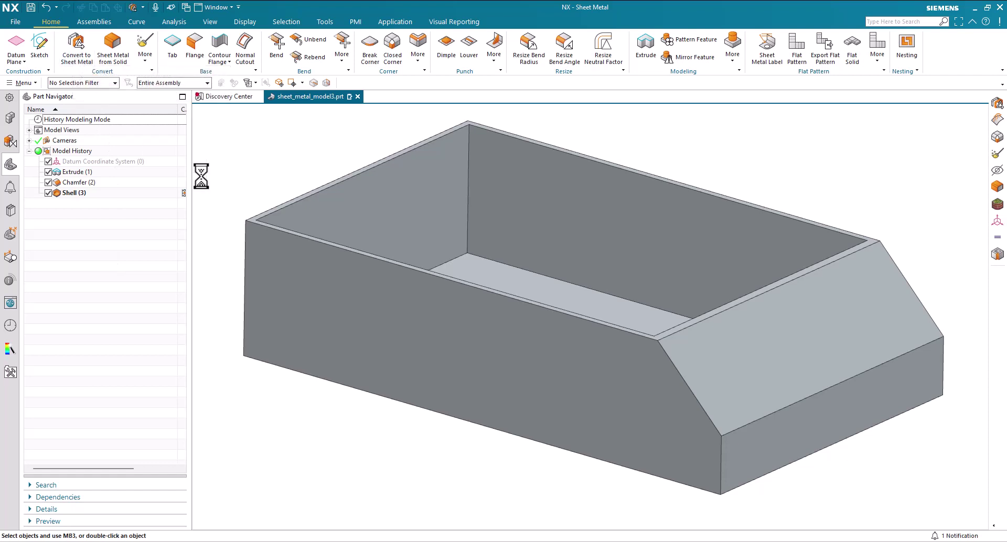
click(477, 278)
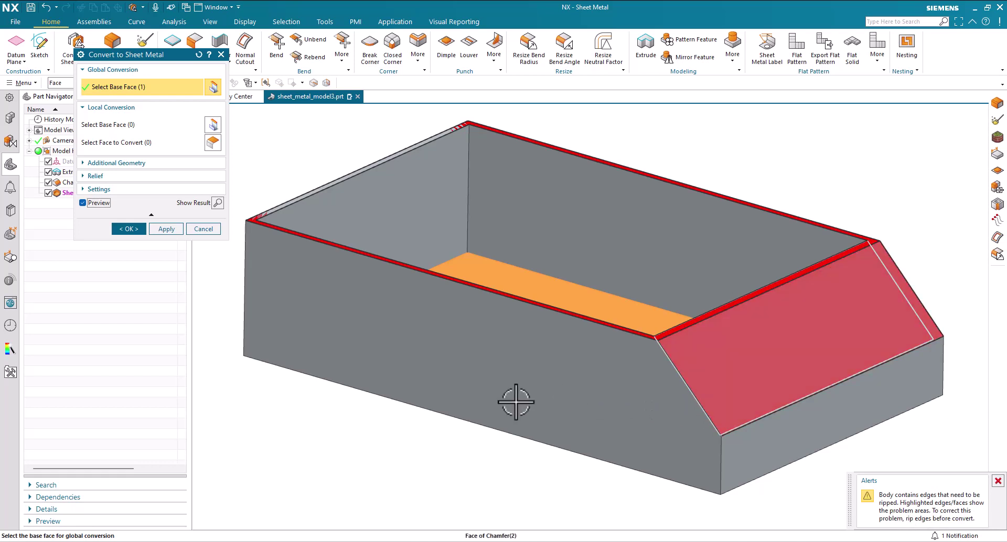
click(202, 230)
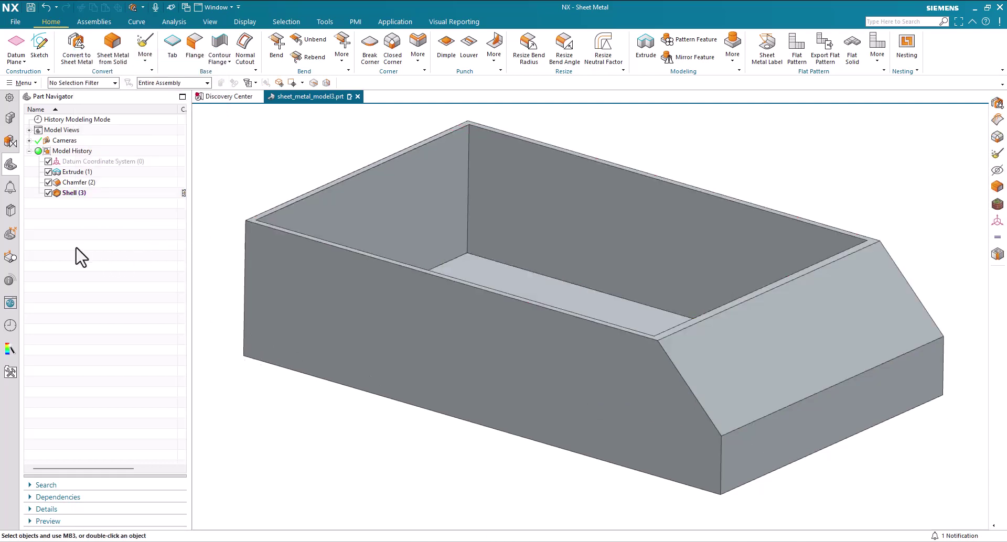
Rip the shelled box along its four vertical corner edges and both slanted chamfer side edges with a 1 mm rip width
click(144, 49)
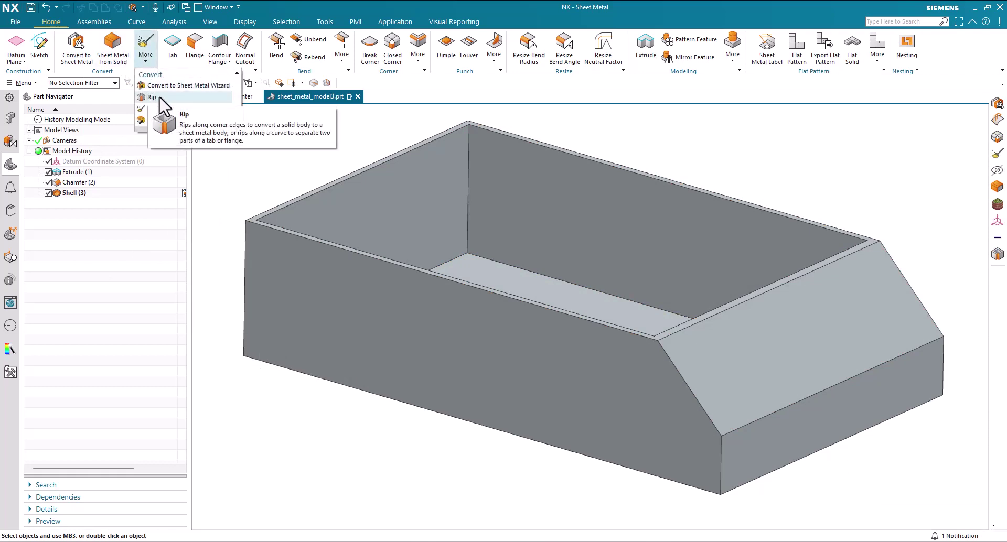
click(157, 98)
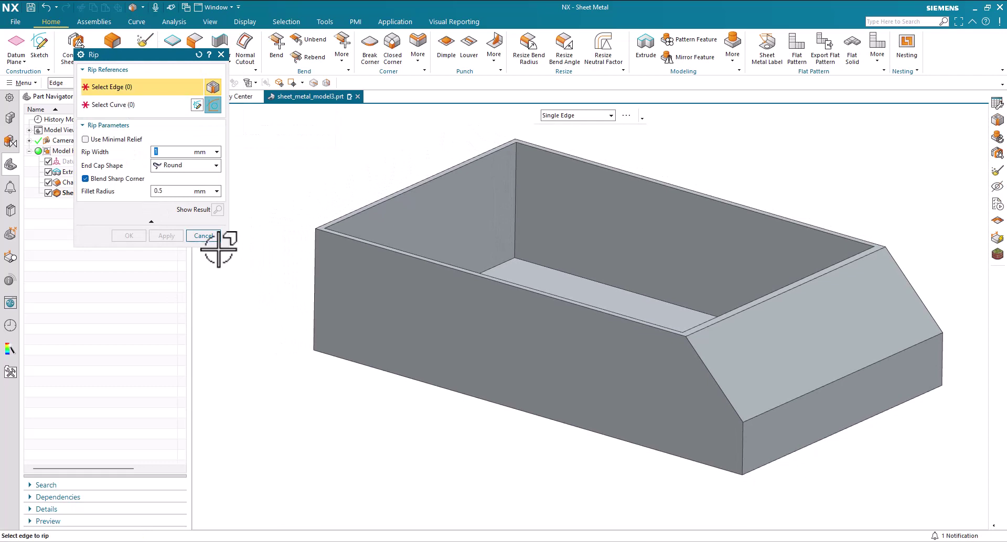
click(312, 255)
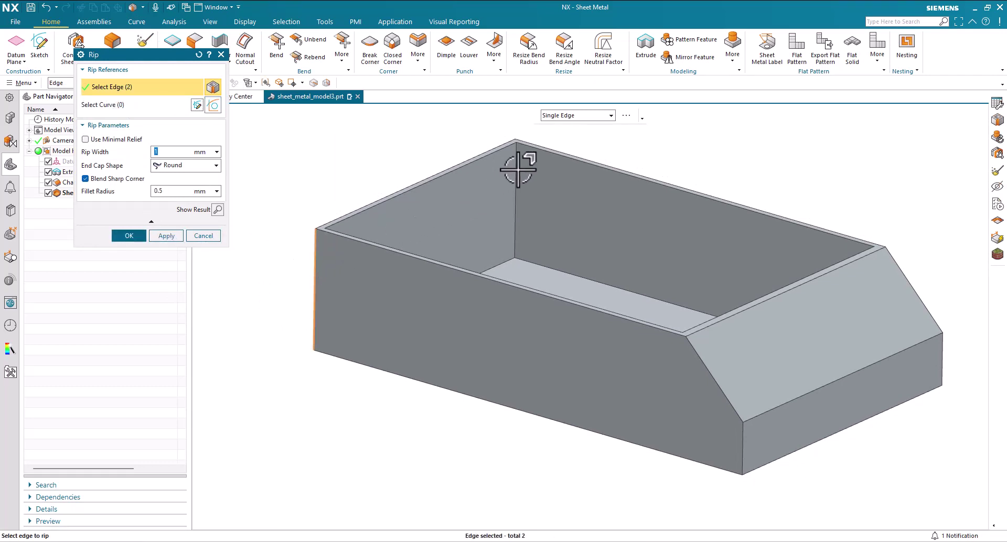
click(518, 169)
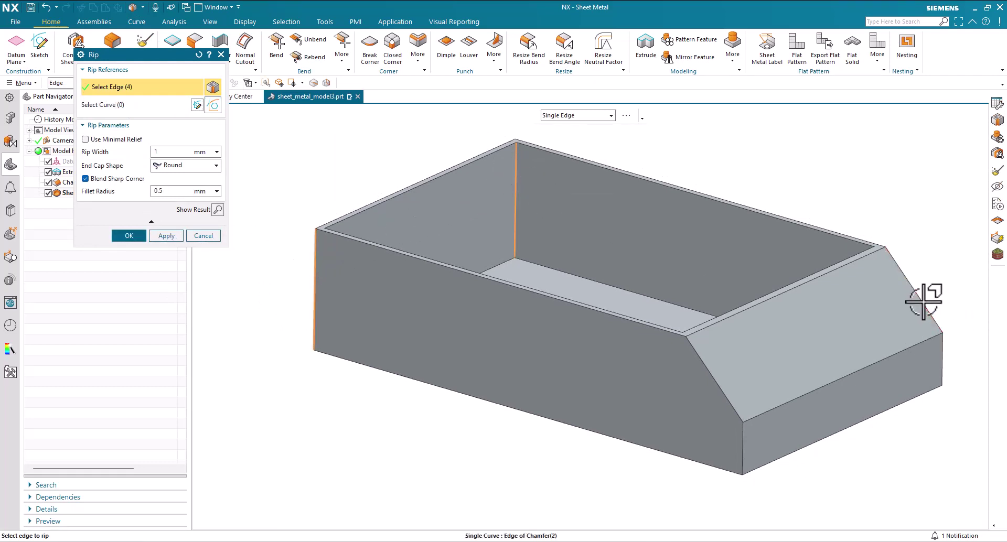
click(923, 300)
click(941, 356)
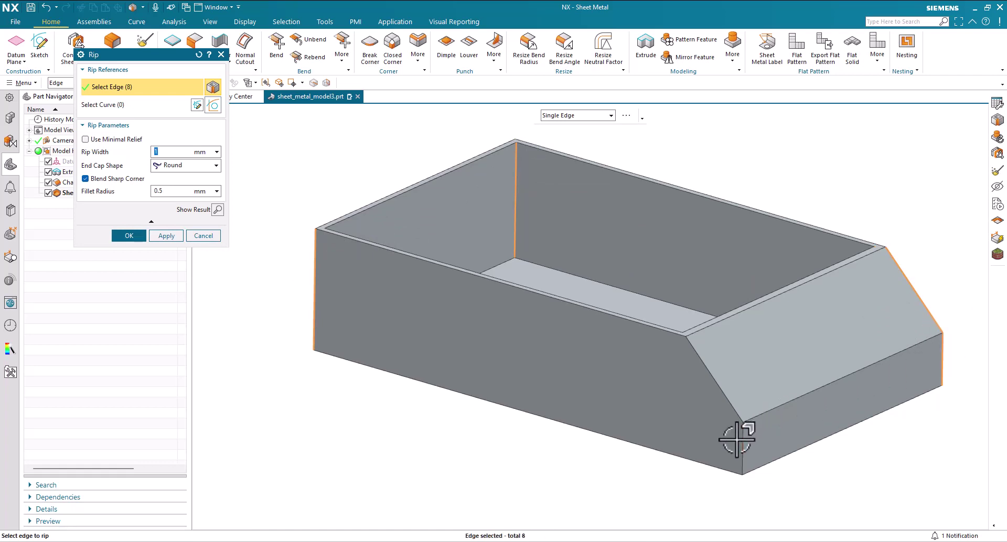
click(742, 440)
click(718, 387)
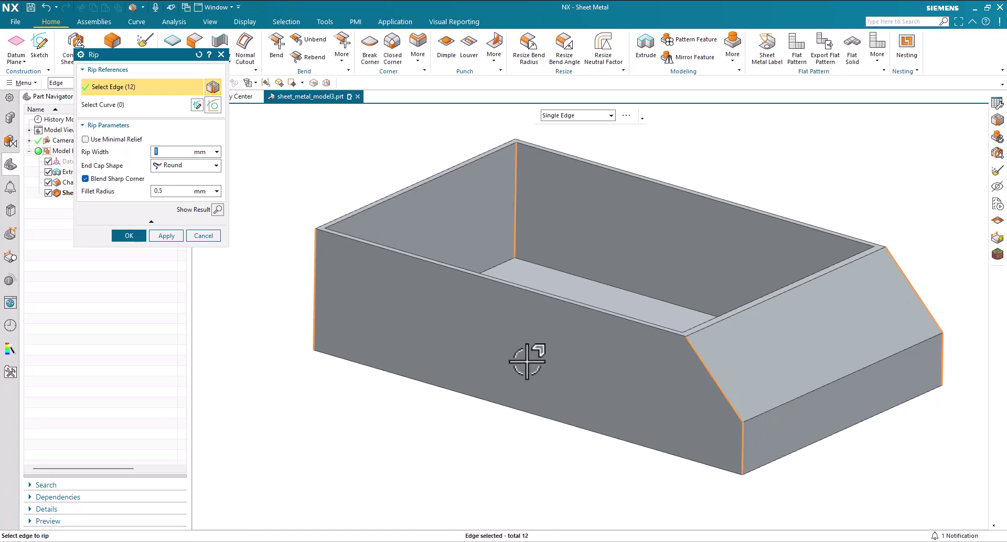
click(134, 237)
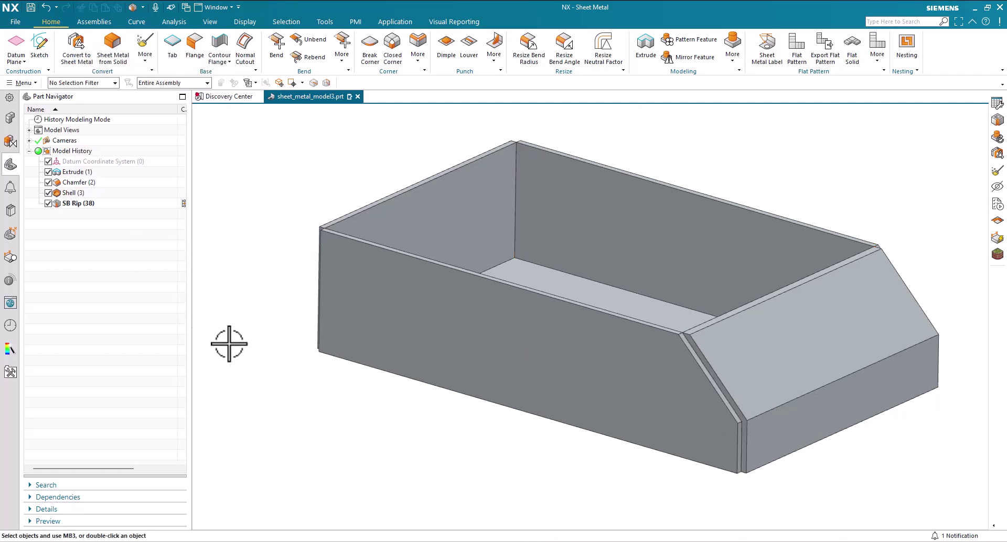
Convert the ripped box to sheet metal using the inner floor as the base face, and inspect the bends and corner reliefs
click(77, 44)
click(527, 280)
click(125, 230)
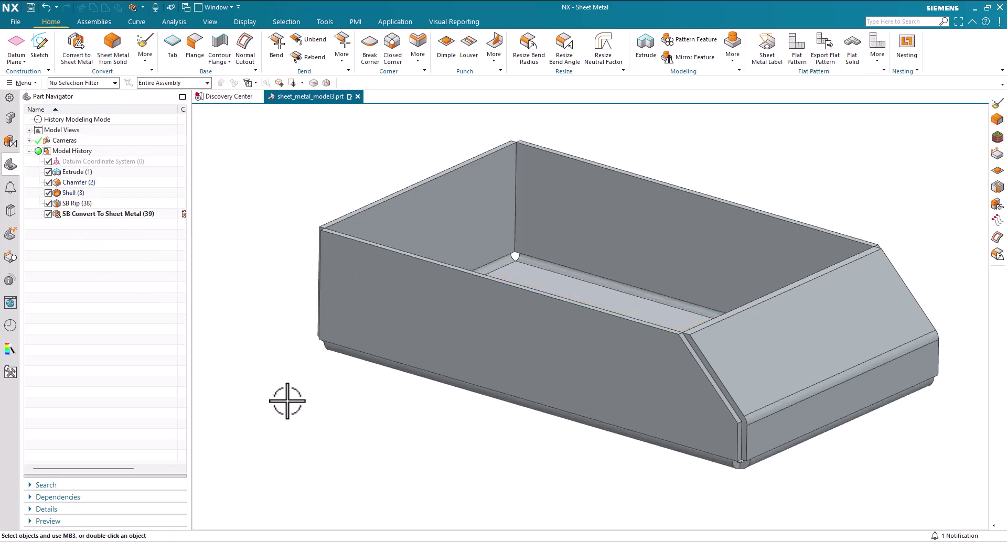
middle_drag(393, 444, 414, 384)
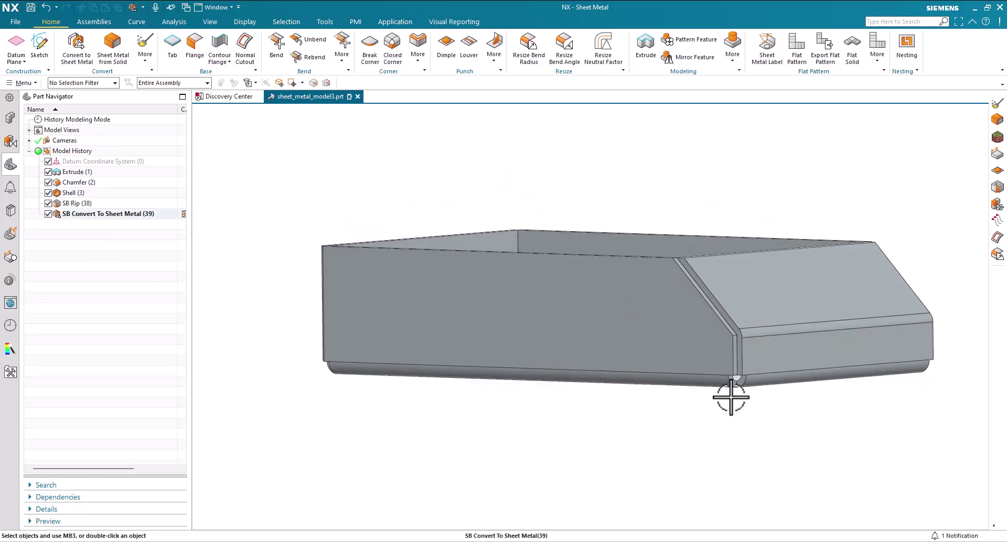
mouse_move(726, 400)
middle_down()
mouse_move(682, 463)
mouse_move(676, 454)
mouse_move(652, 465)
mouse_move(704, 278)
middle_up()
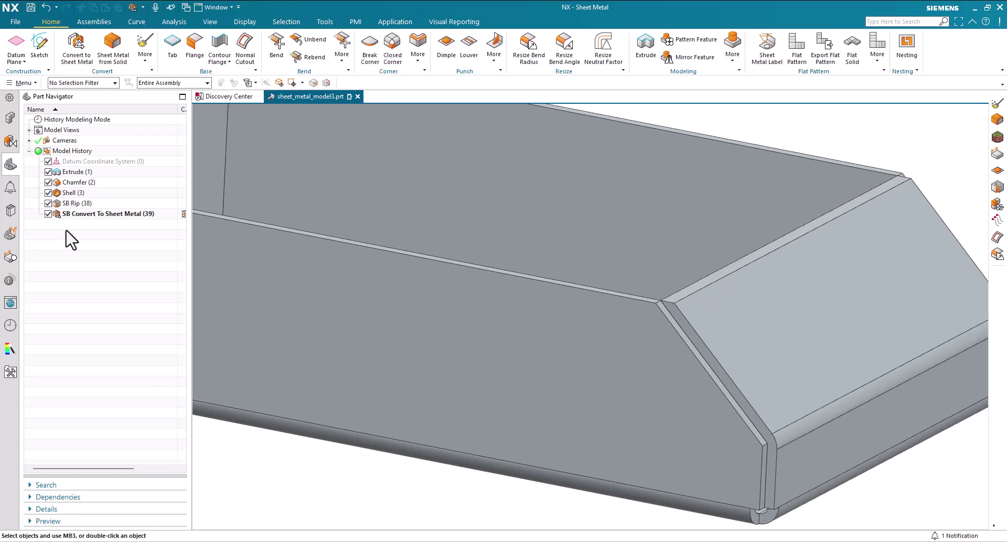
Undo the sheet metal conversion and the rip, and restore the standard trimetric view
key(ctrl+z)
key(ctrl+z)
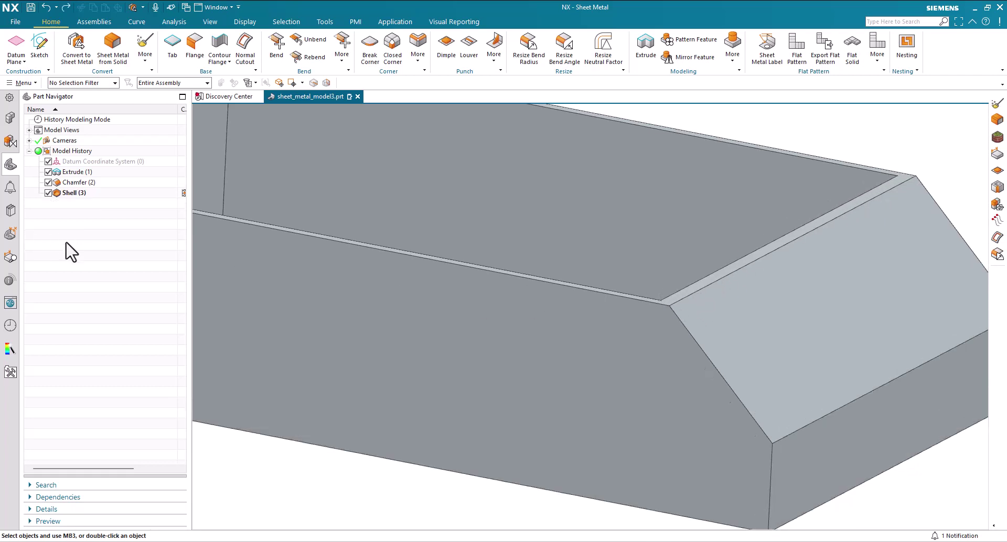
key(Home)
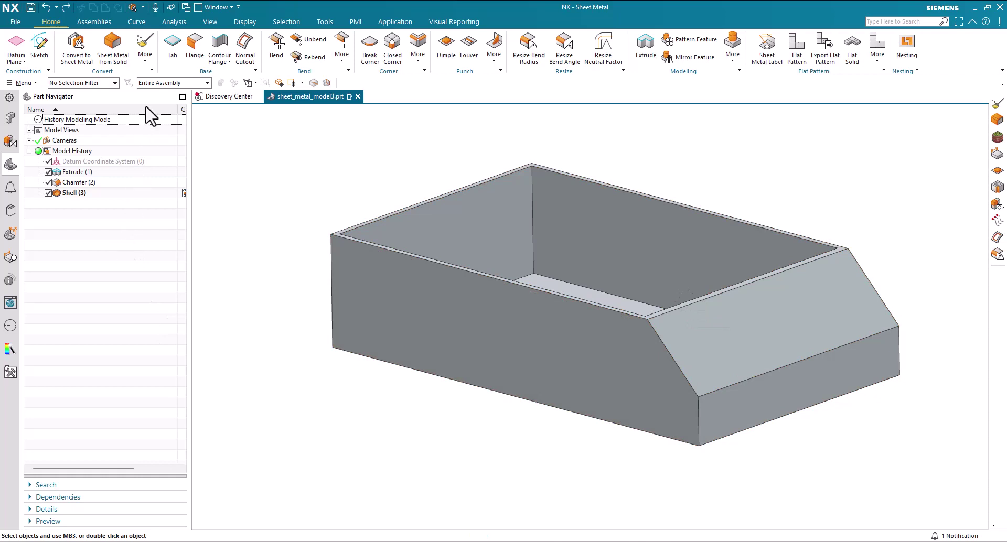
In the Convert to Sheet Metal Wizard, rip the four vertical corner edges and both slanted chamfer side edges with a 1 mm width
click(145, 53)
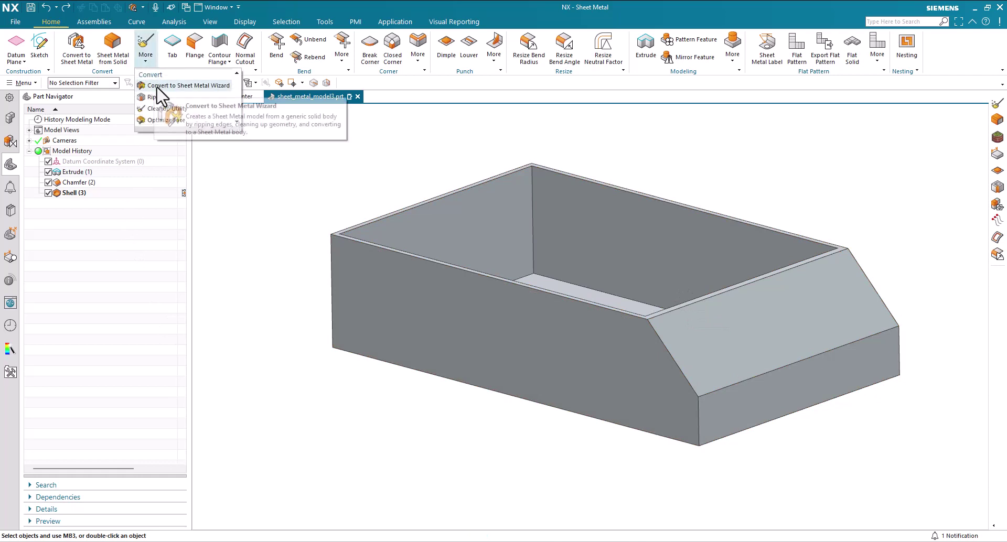
click(176, 86)
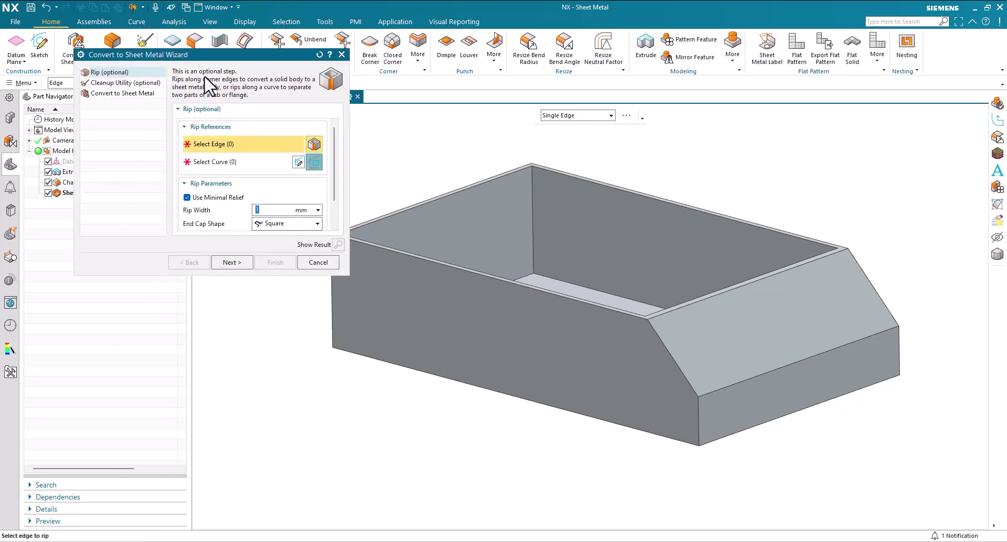
drag(205, 57, 153, 104)
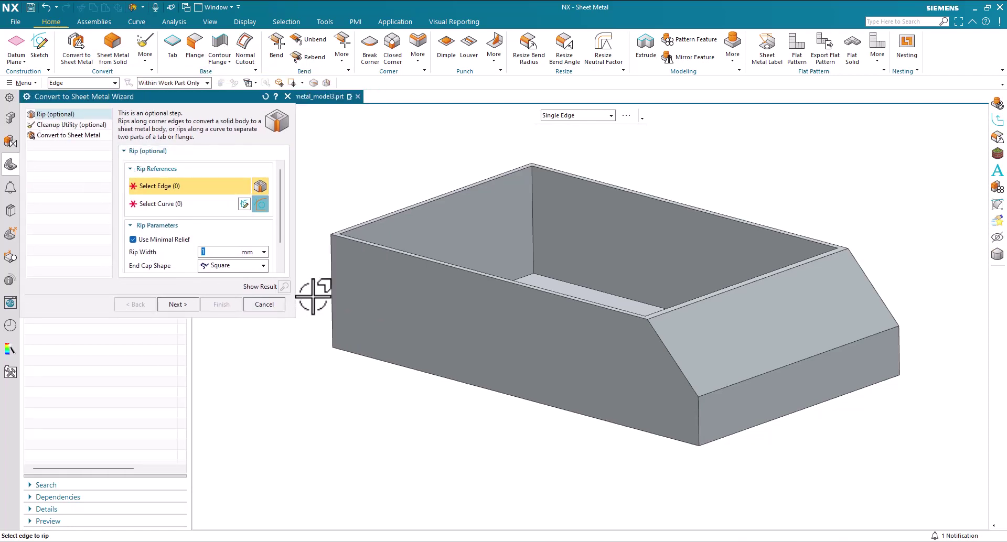
click(332, 282)
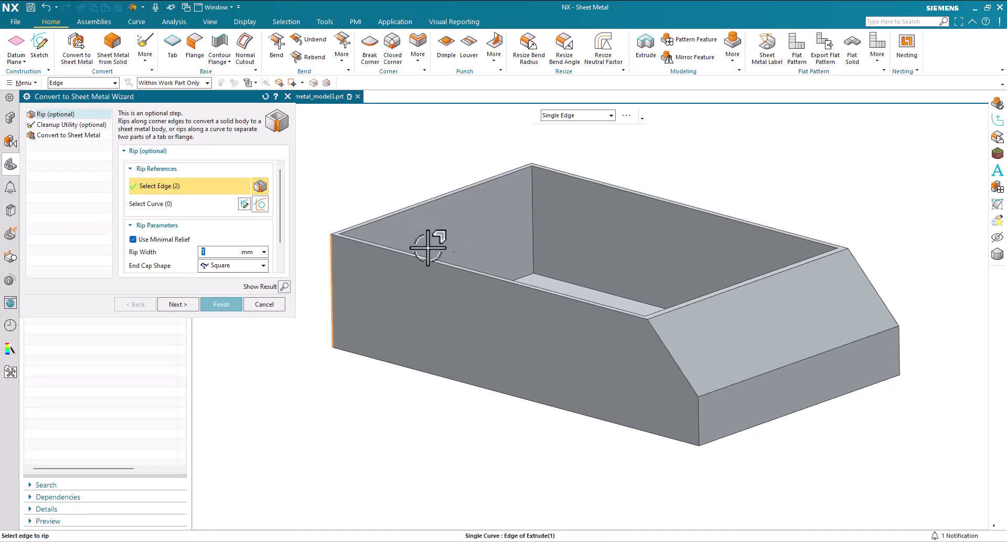
click(533, 200)
click(872, 285)
click(899, 349)
click(699, 419)
click(676, 360)
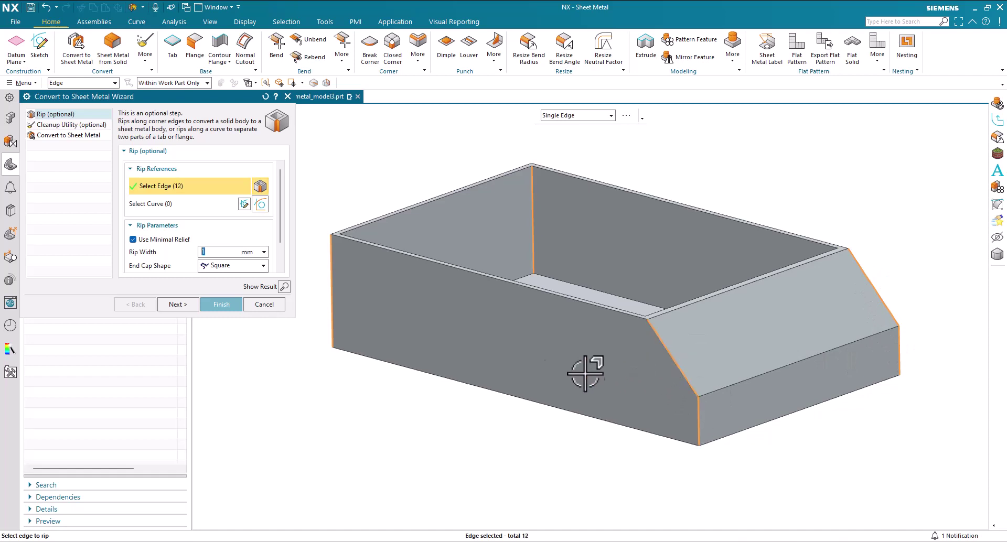
click(178, 304)
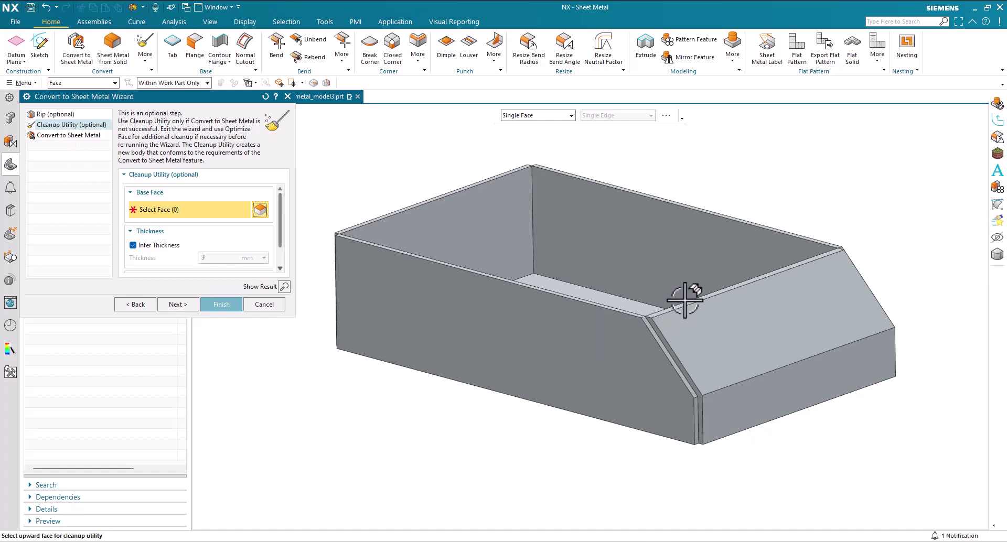
Run the wizard's cleanup on the inner floor face with inferred thickness and complete the conversion to sheet metal
click(575, 295)
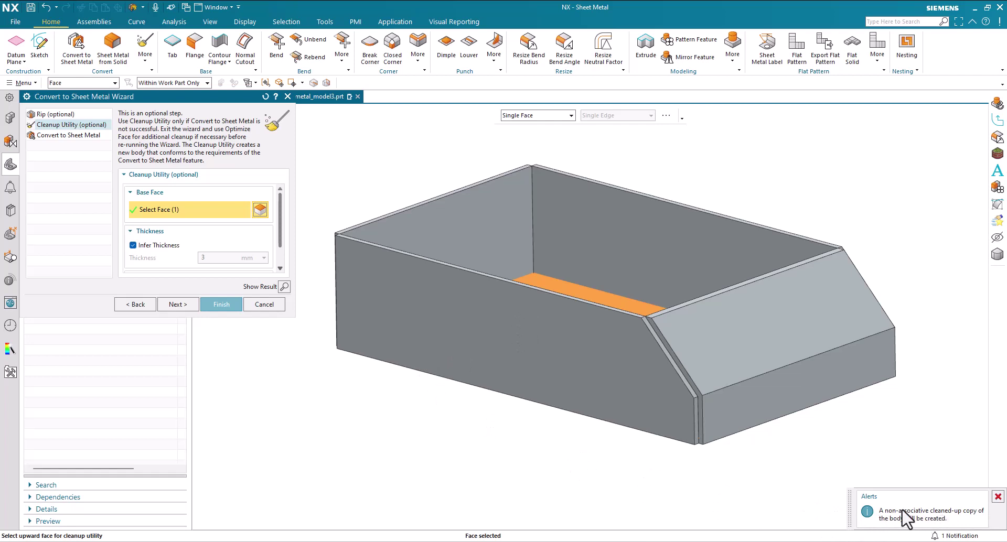
click(177, 305)
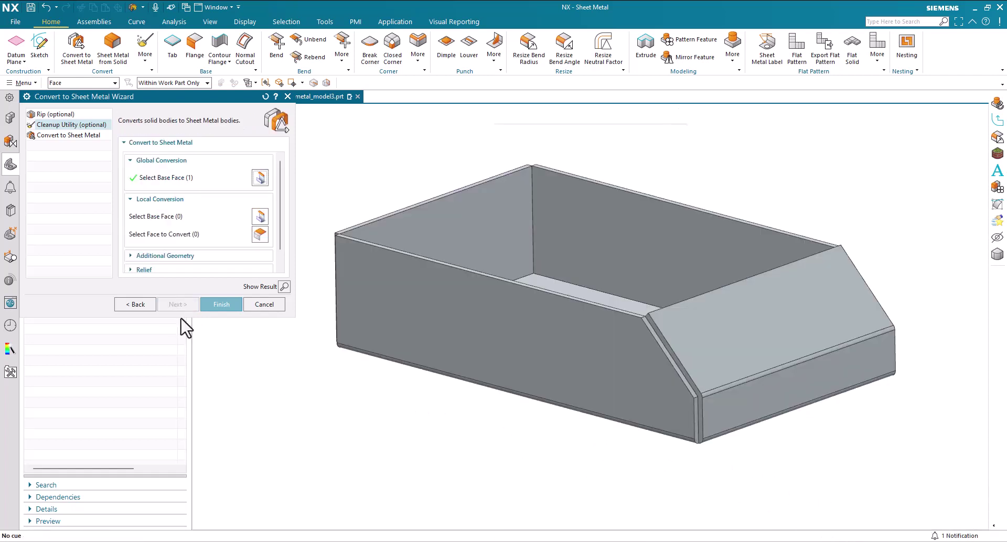
middle_drag(615, 303, 823, 242)
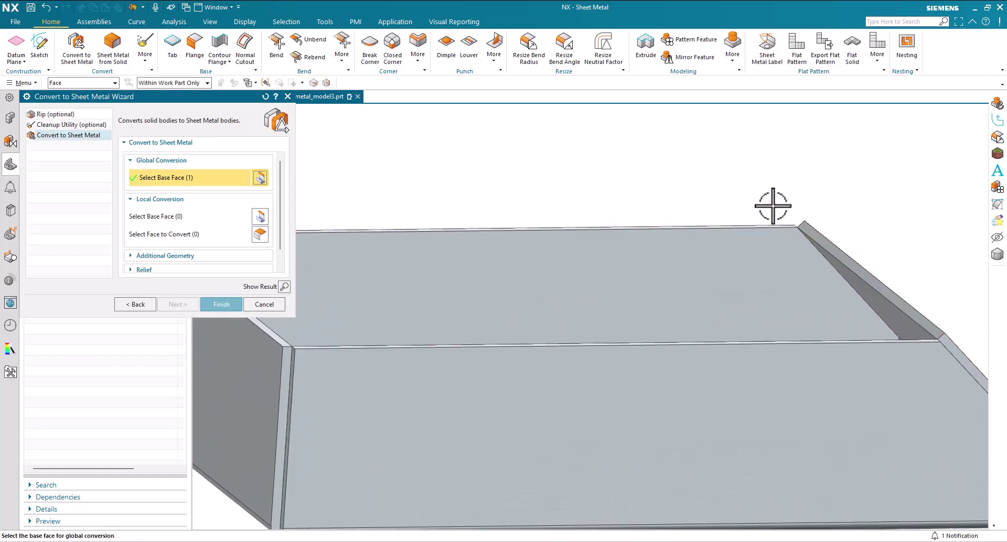
middle_drag(771, 206, 703, 185)
key(Home)
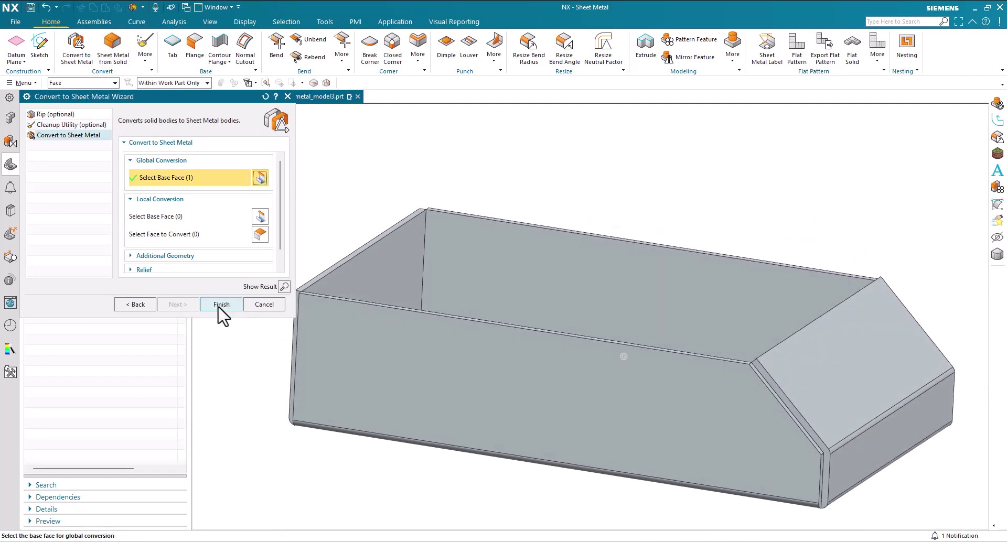
click(221, 304)
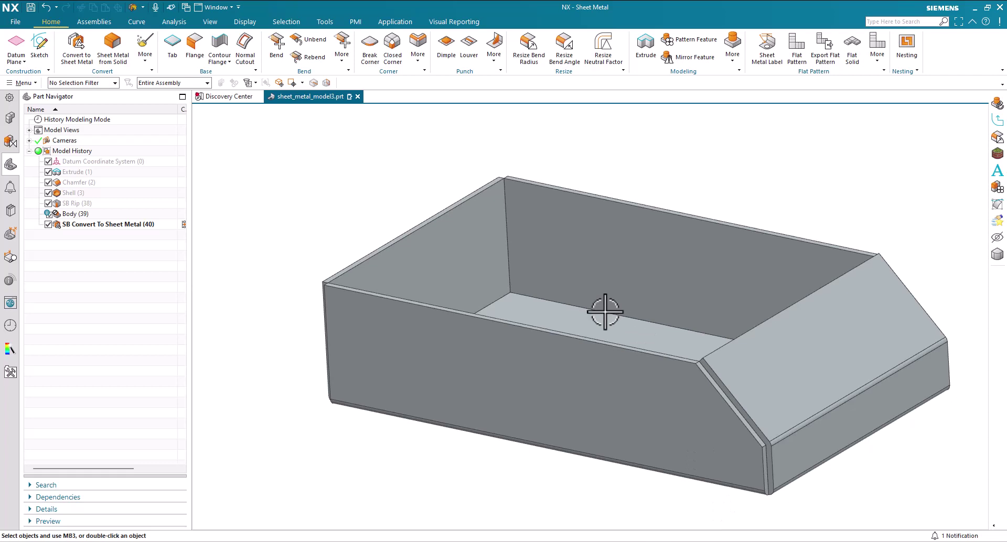
scroll(551, 298, up, 8)
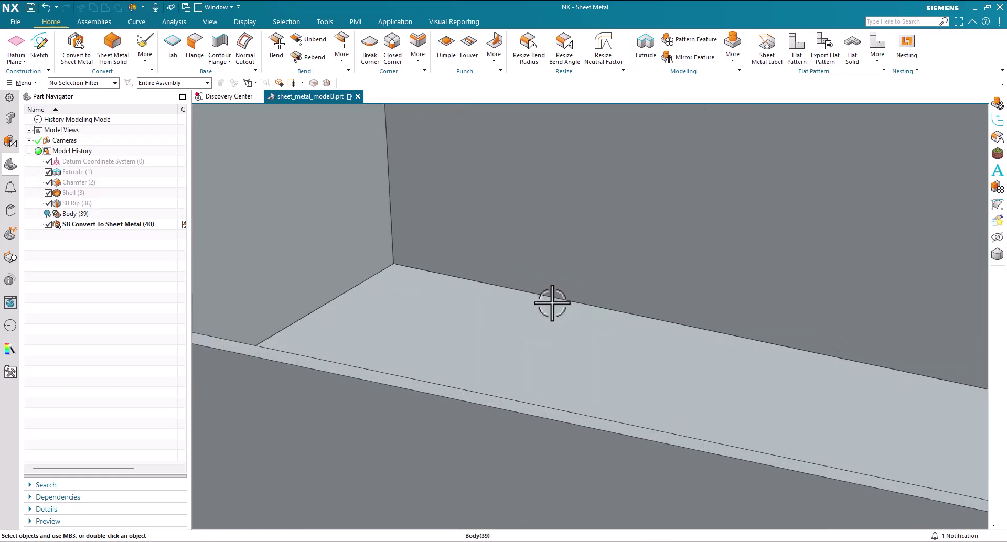
scroll(553, 296, up, 6)
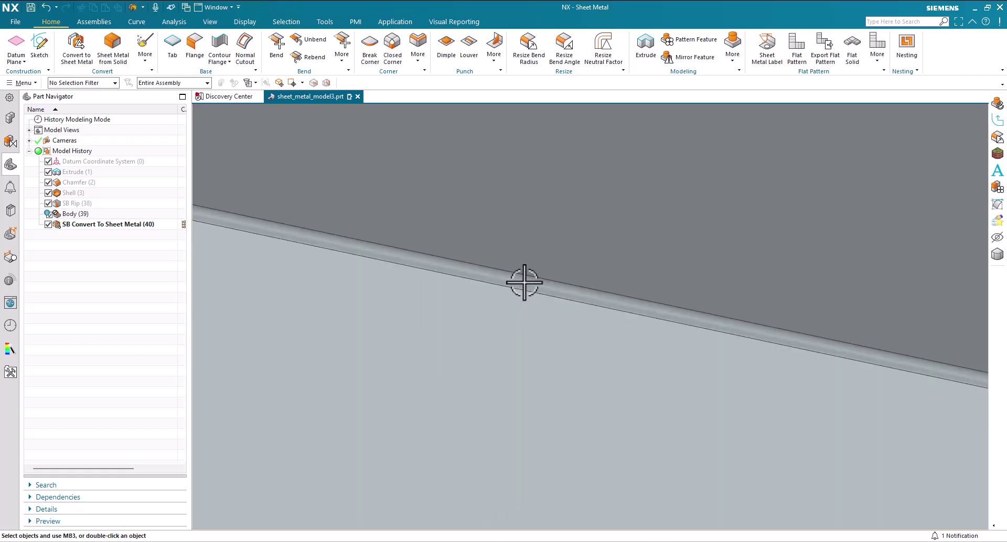
scroll(542, 287, down, 10)
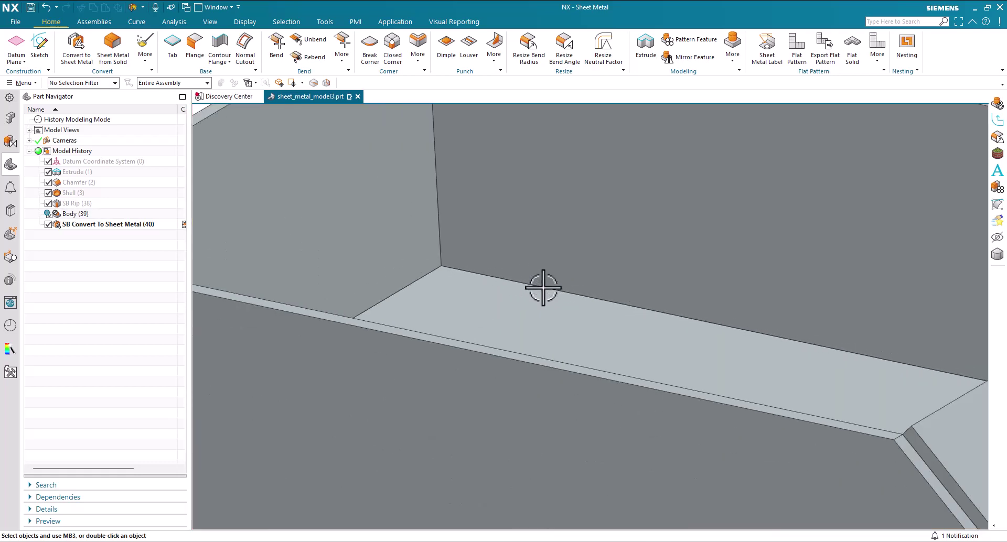
key(ctrl+f)
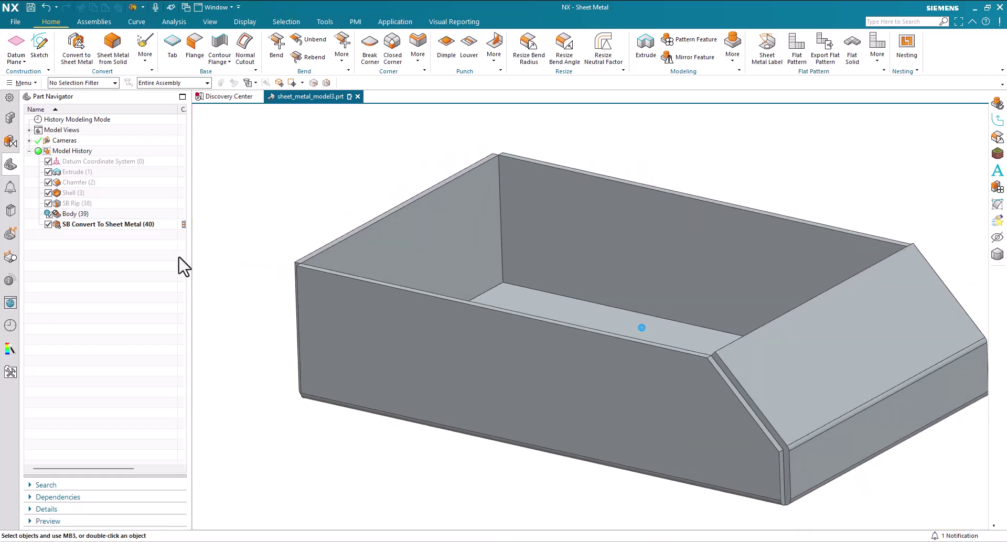
Check the global material thickness, bend radius and relief values in the sheet metal preferences without changing them
click(17, 22)
click(134, 62)
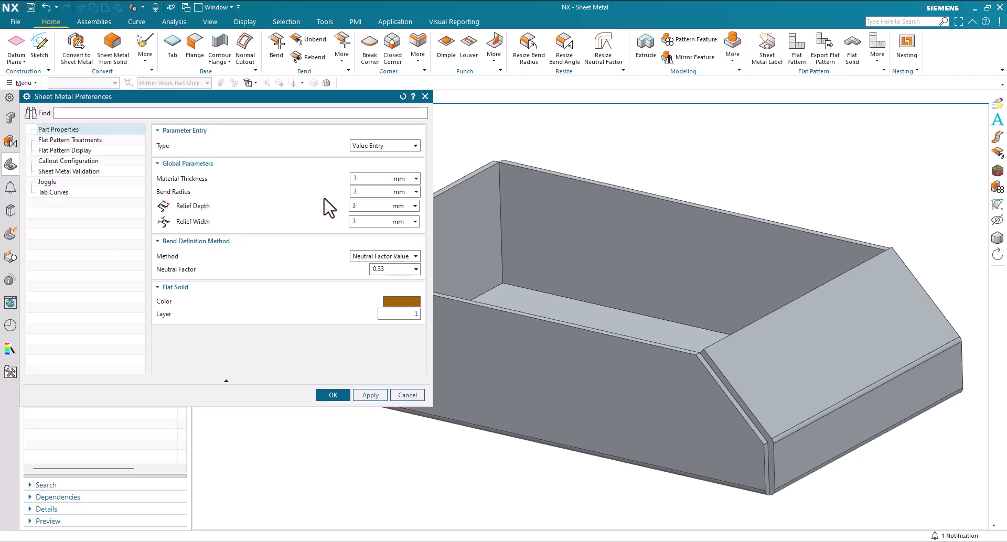
click(408, 396)
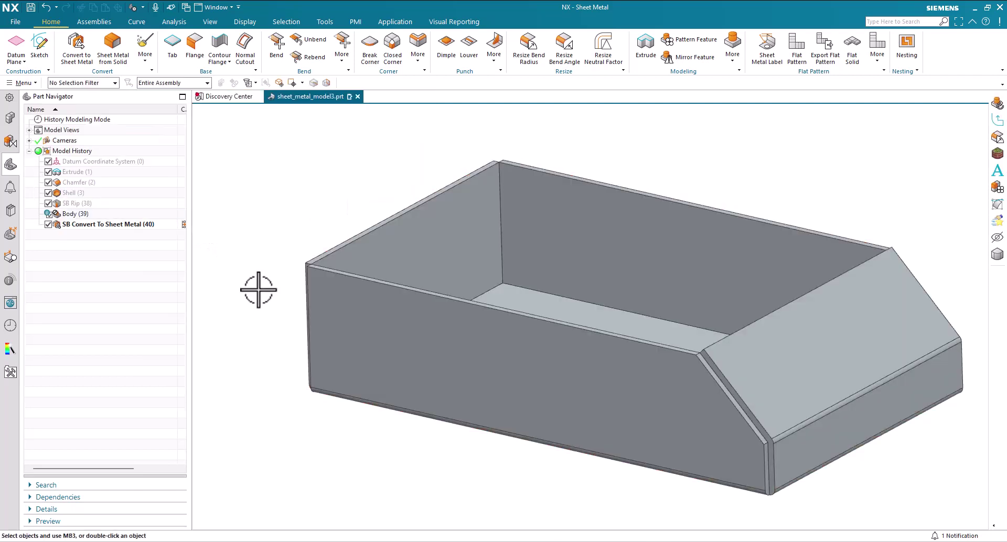
Resize the radius of all the box's bend faces to 3 mm using the Fixed Tab/Flange Position option
click(527, 50)
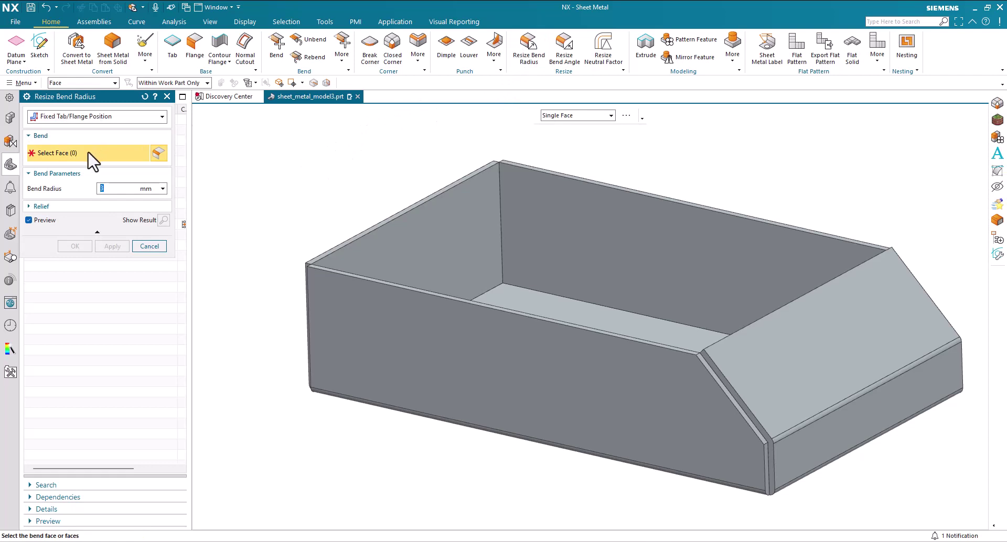
key(ctrl+a)
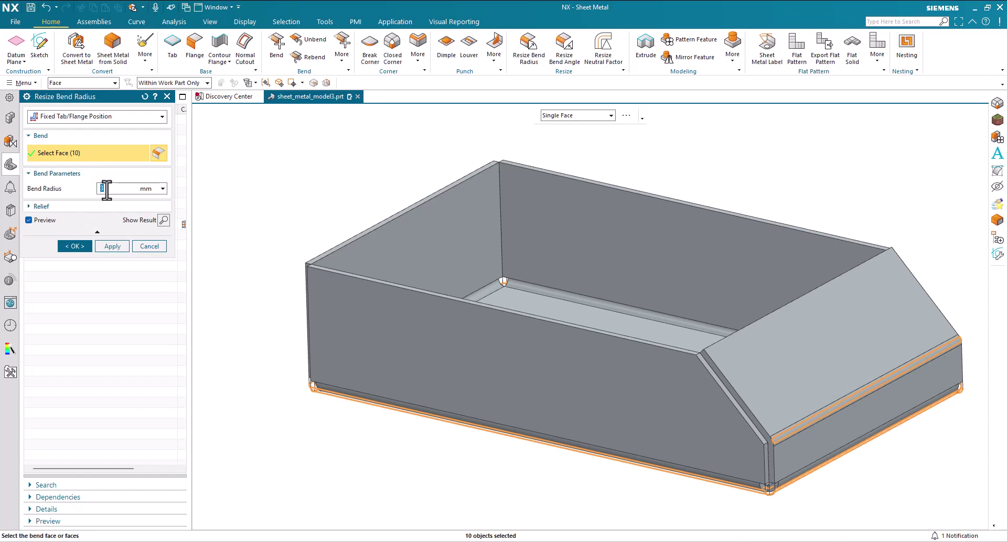
click(71, 246)
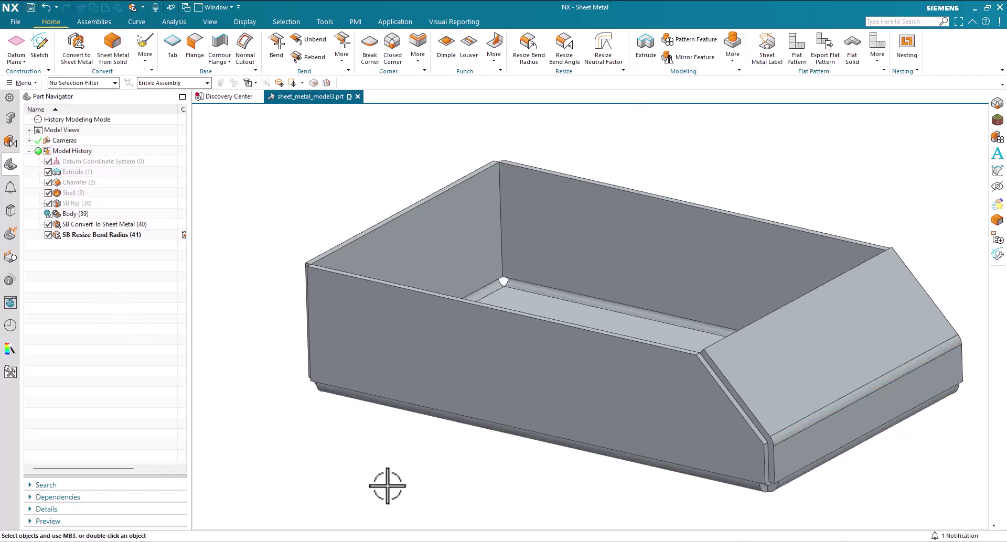
Create an associative Flat Pattern with the box's inner floor as the upward face and the default orientation
key(Home)
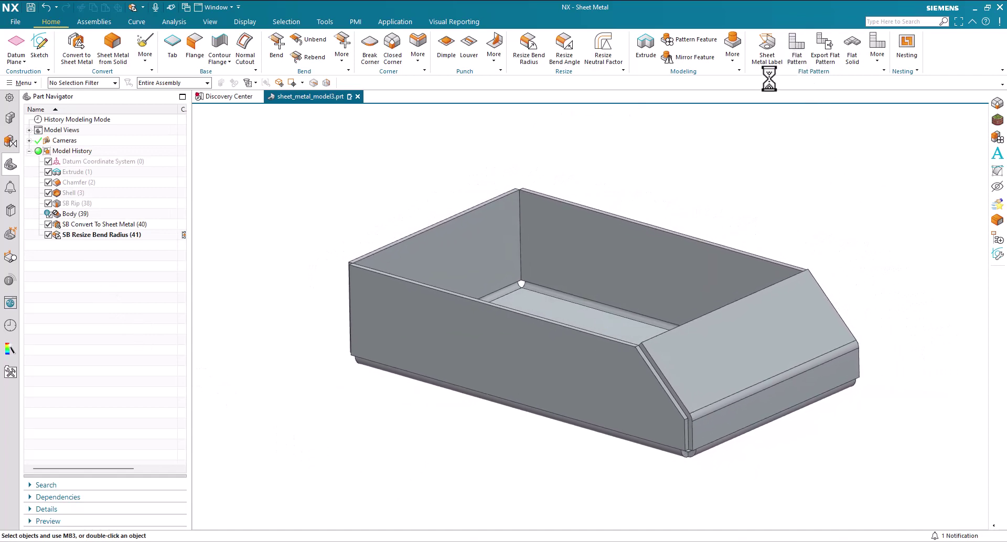
click(553, 296)
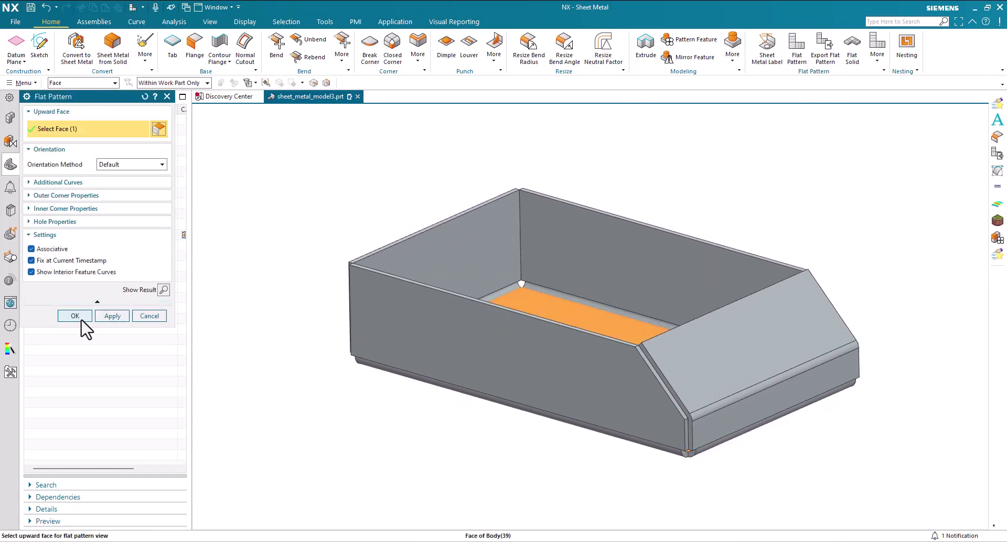
click(75, 316)
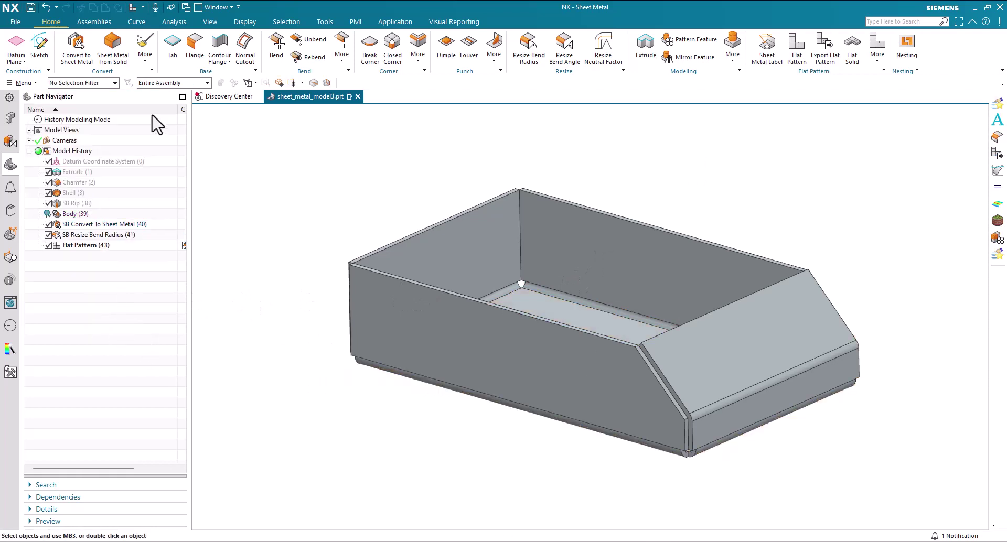
Open a second window of the part and display the FLAT-PATTERN#1 model view in it
click(216, 7)
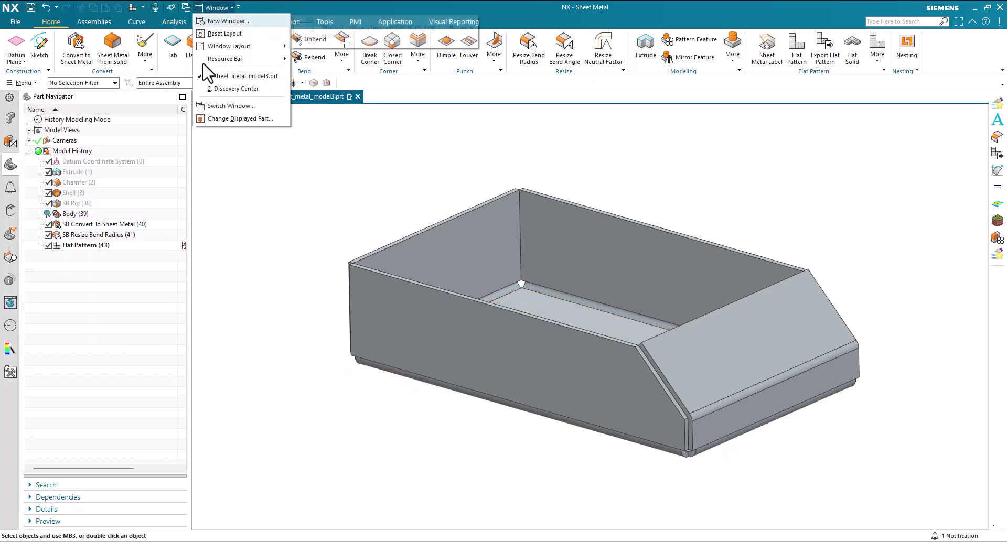
click(213, 15)
click(29, 130)
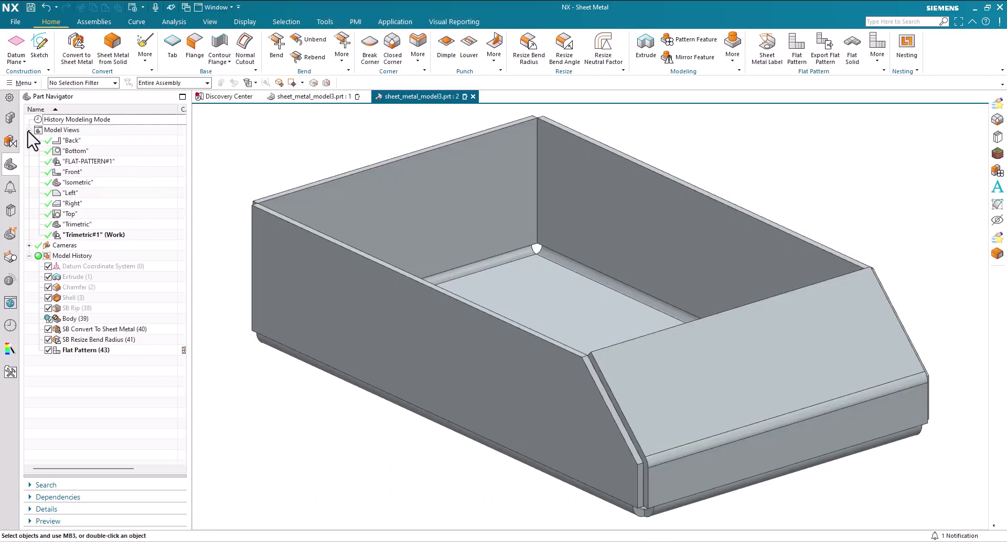
double_click(74, 162)
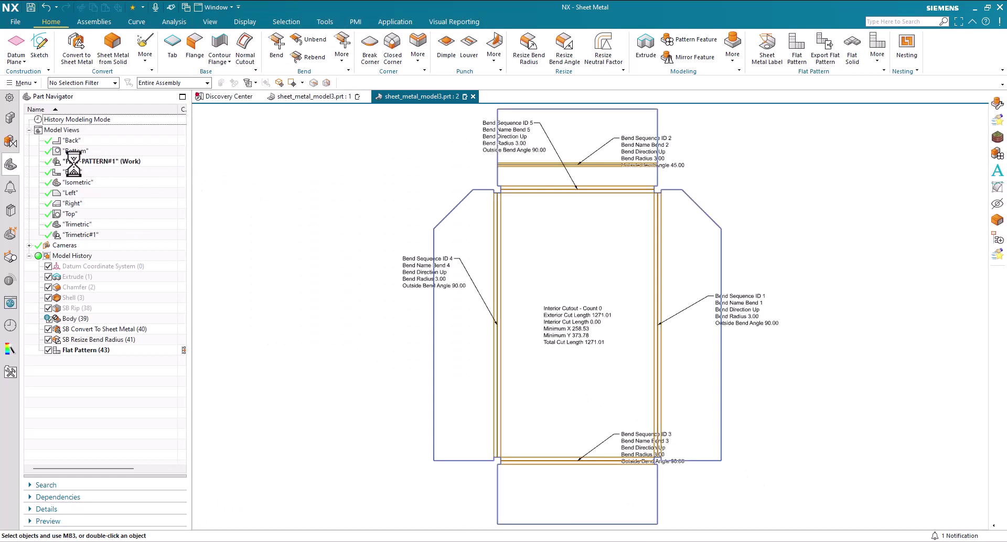
Dock the flat pattern window beside the 3D model window and make the model window active
click(216, 8)
click(236, 101)
drag(417, 102, 613, 310)
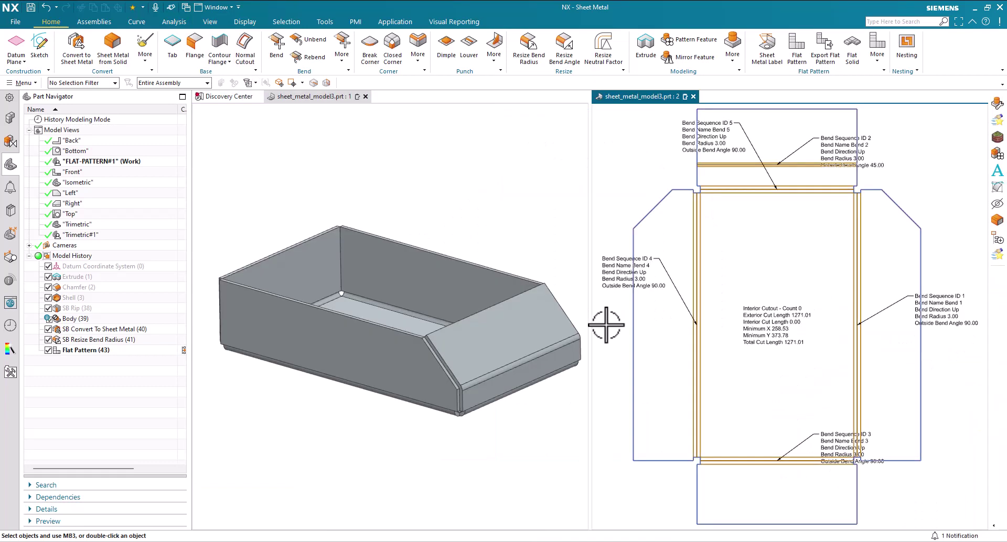
click(310, 455)
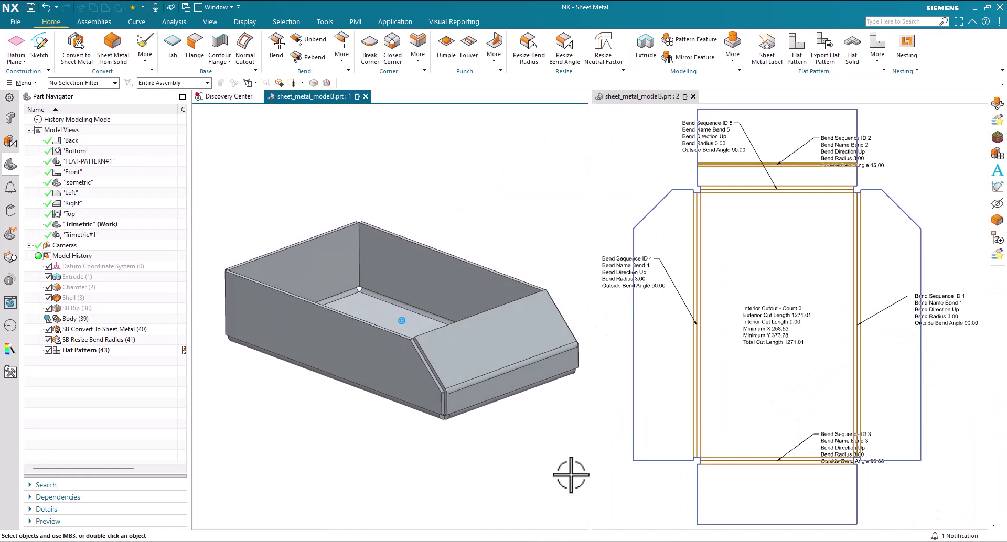
Examine the corner relief shape up close in the flat pattern and at the matching lower corner of the 3D box
scroll(690, 482, up, 10)
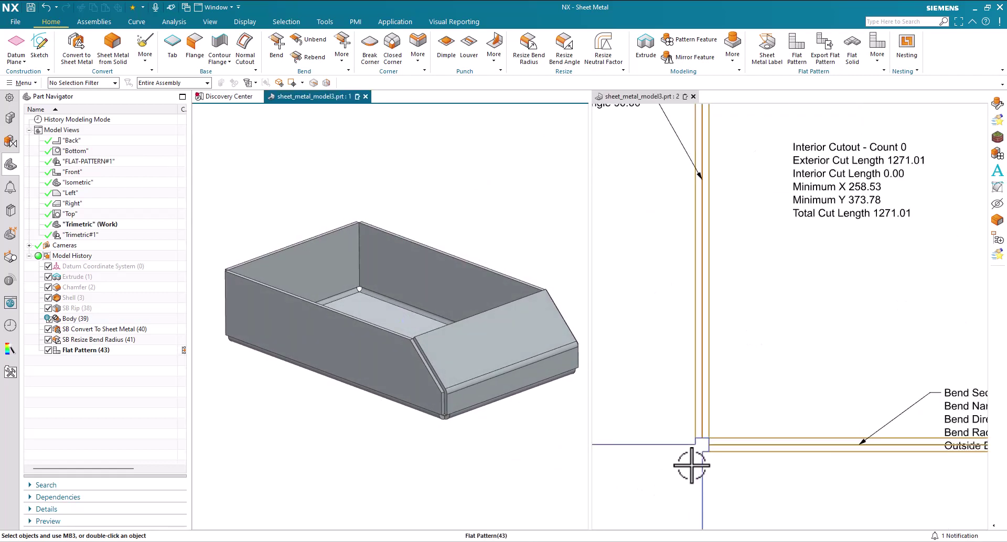
scroll(692, 463, up, 1)
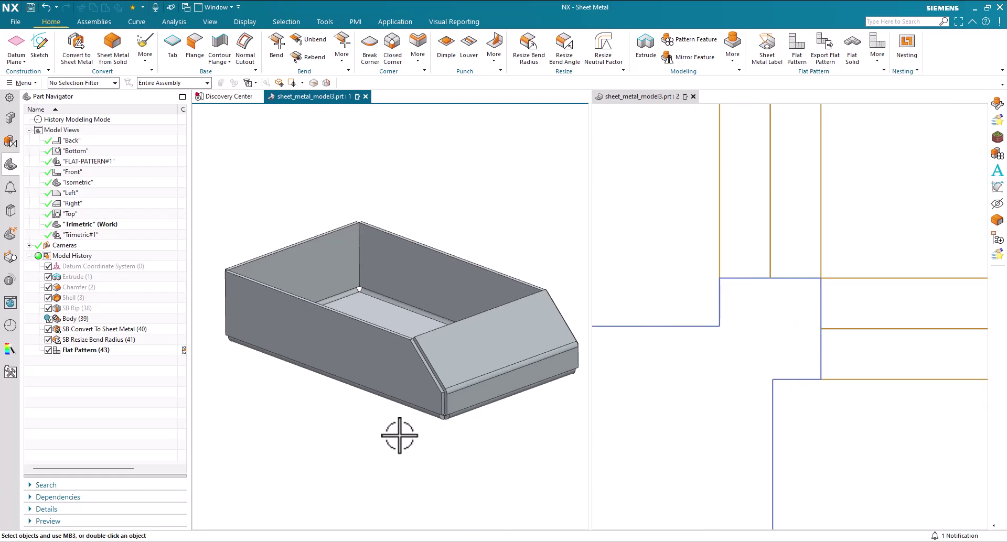
middle_drag(399, 429, 326, 442)
scroll(397, 411, up, 8)
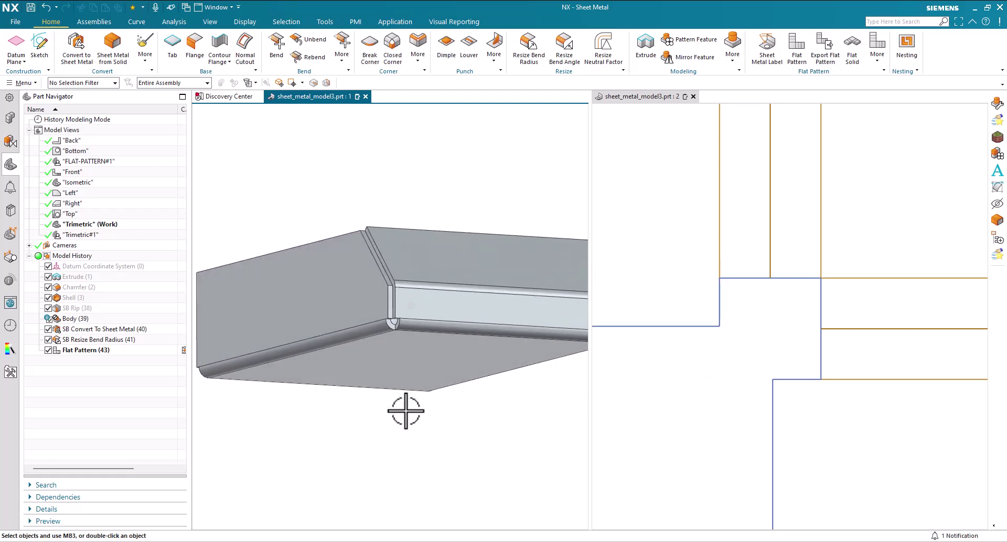
middle_drag(394, 414, 382, 415)
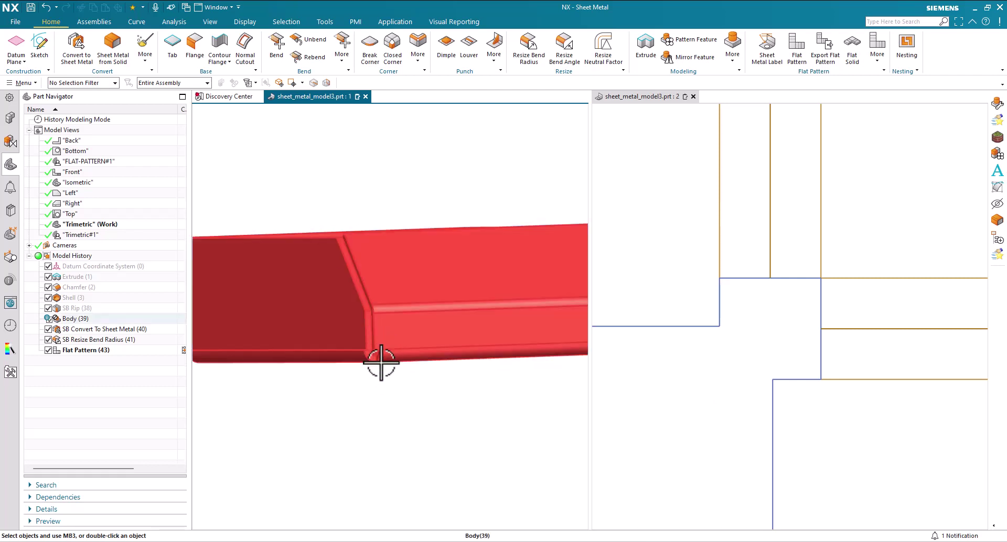
scroll(332, 476, down, 4)
middle_drag(332, 477, 333, 476)
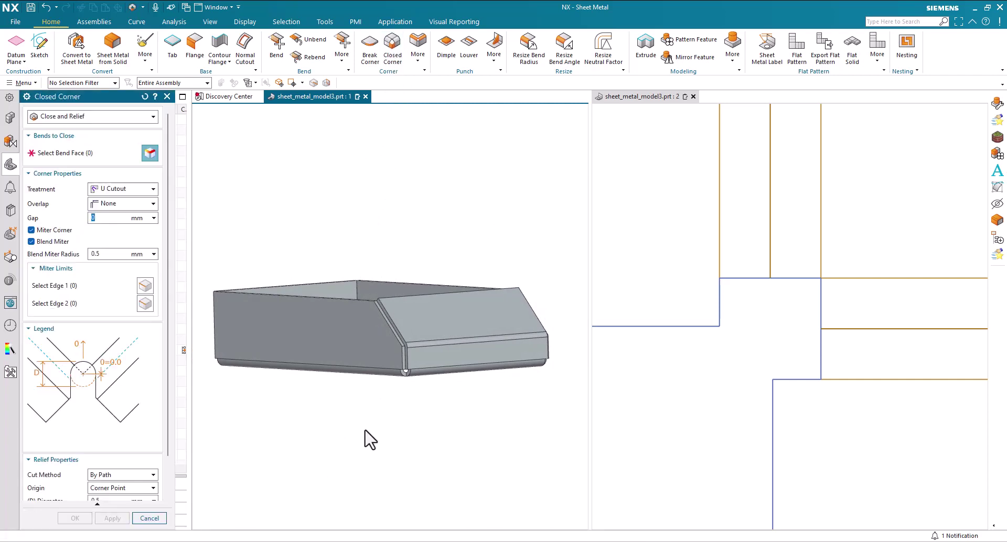
Apply a Close and Relief closed corner to the four floor corners with Closed treatment, no overlap, 0 mm gap and Miter Corner enabled
middle_drag(366, 431, 411, 350)
click(410, 366)
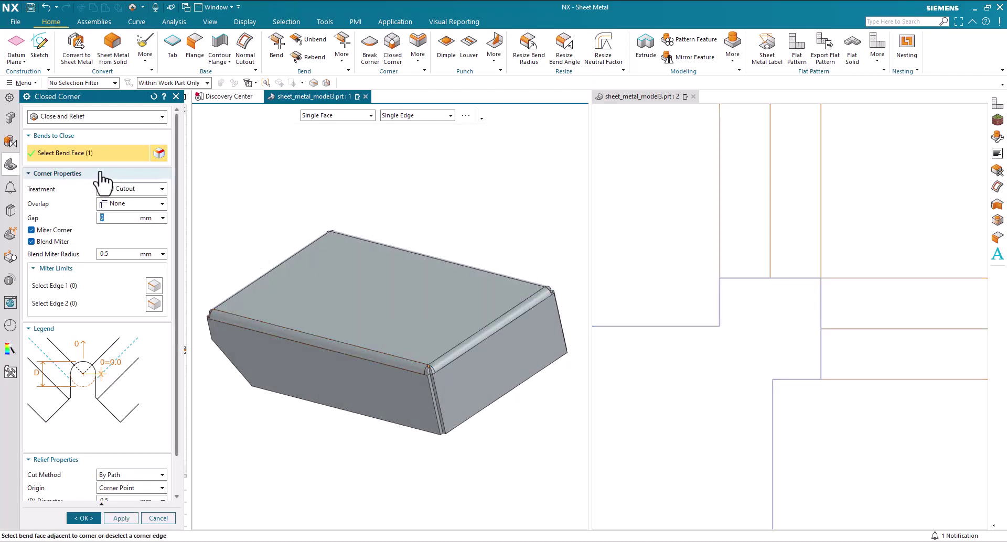
middle_drag(423, 362, 499, 353)
click(537, 359)
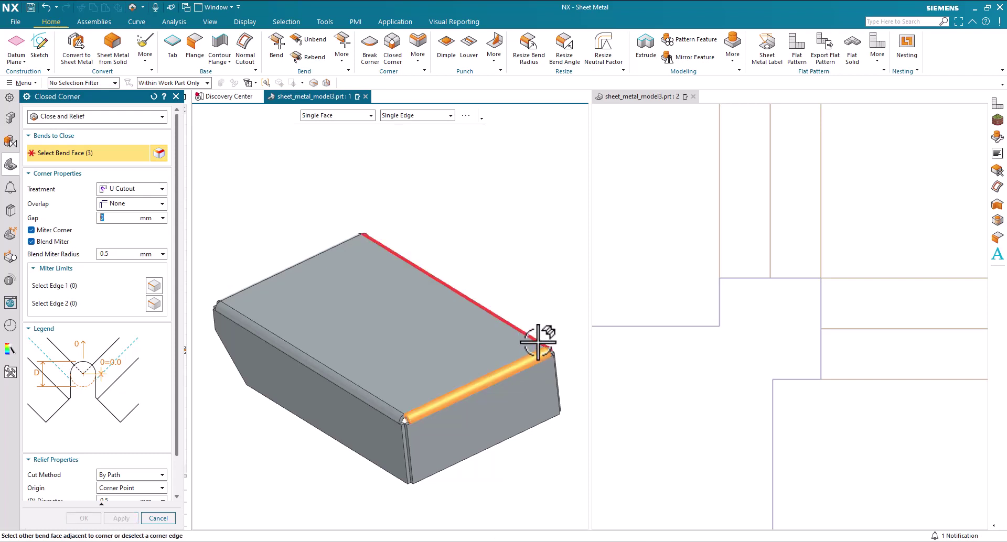
click(540, 343)
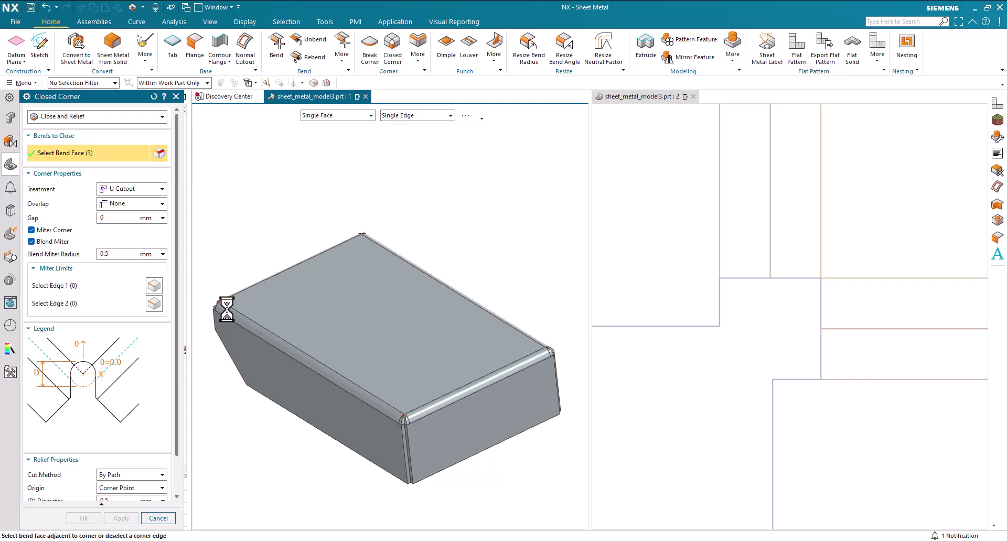
click(228, 311)
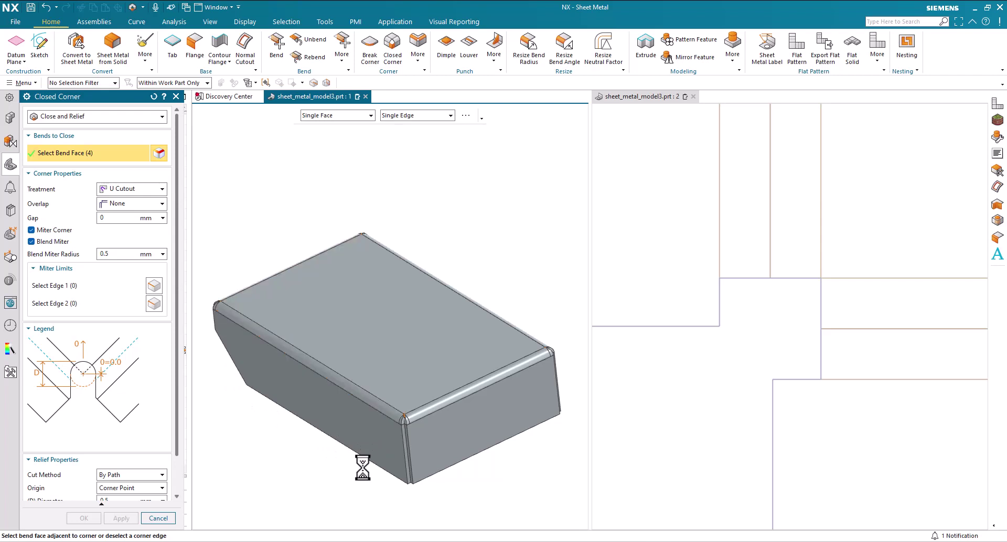
scroll(373, 464, up, 5)
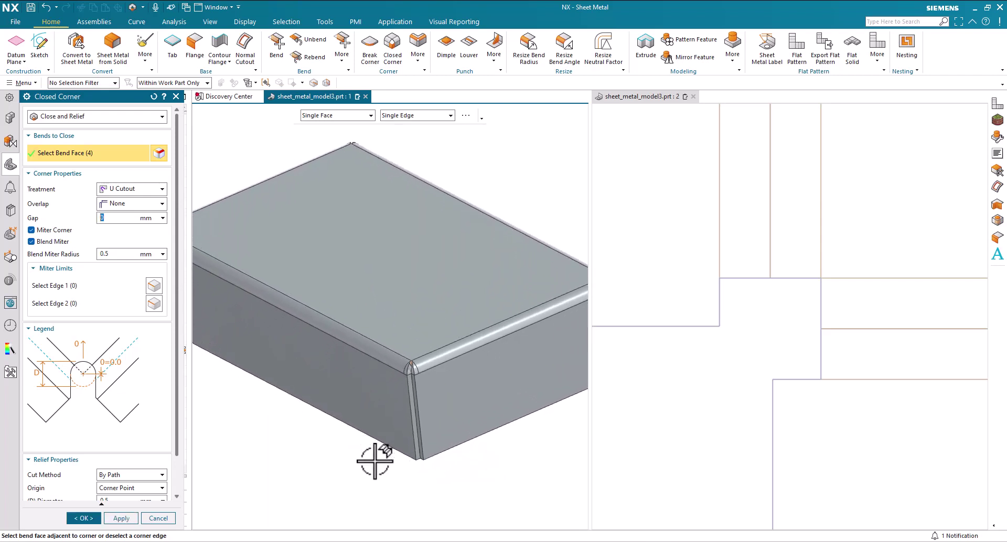
scroll(333, 388, up, 1)
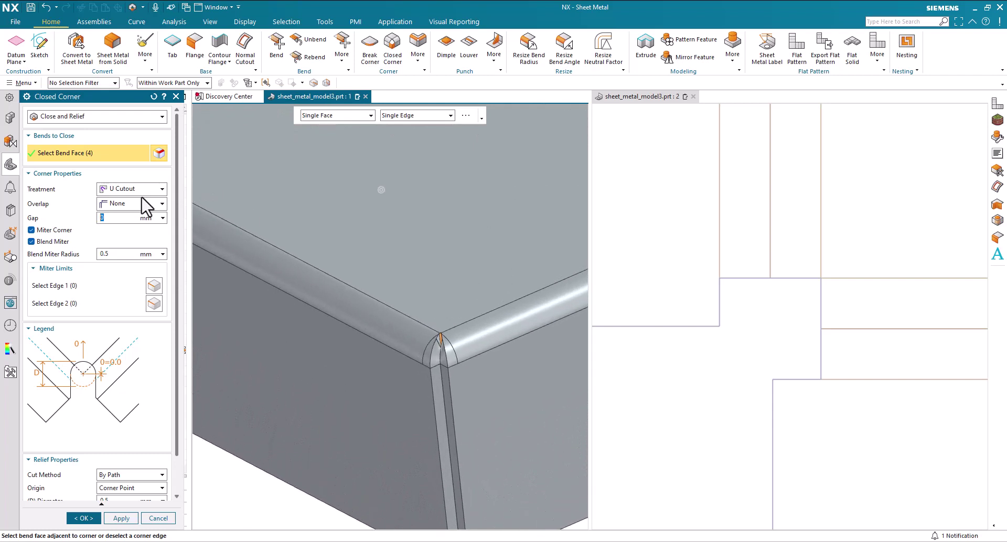
click(133, 192)
click(130, 214)
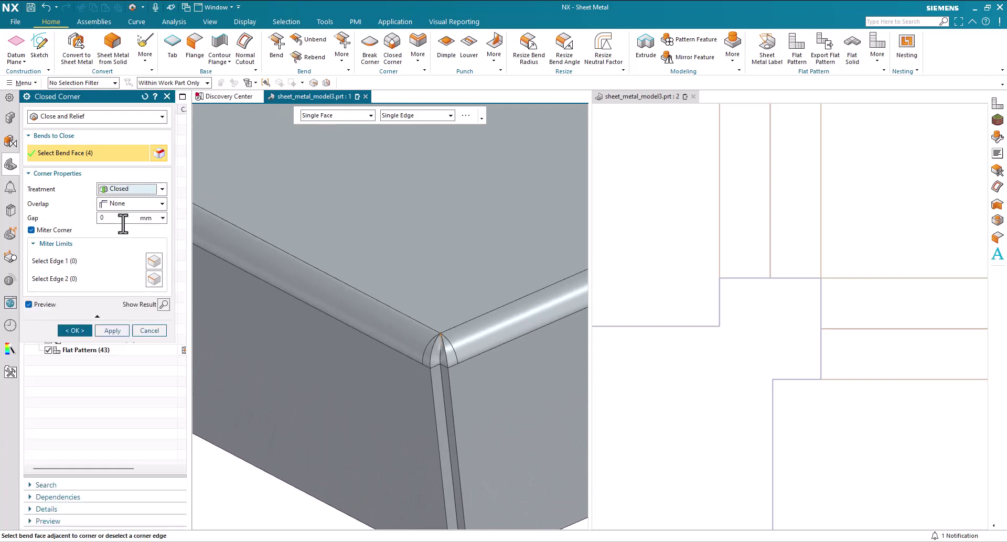
click(75, 331)
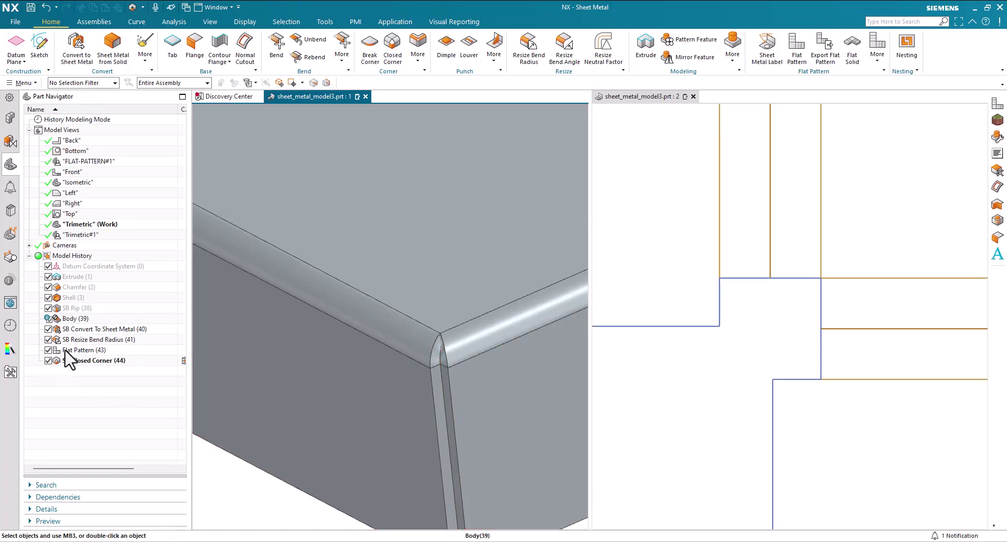
Reorder the Flat Pattern feature after the Closed Corner feature and review its Fix at Current Timestamp setting
drag(66, 352, 66, 367)
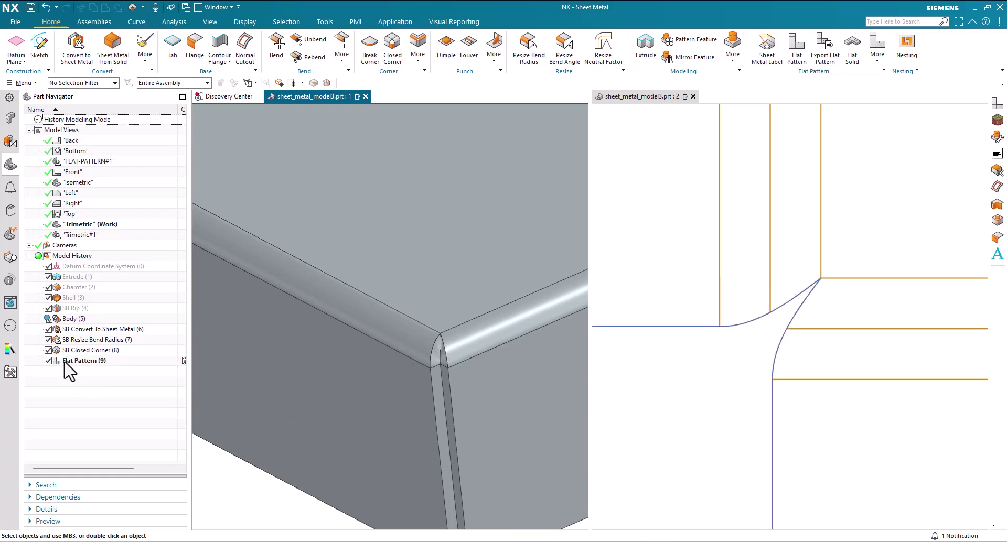
double_click(69, 362)
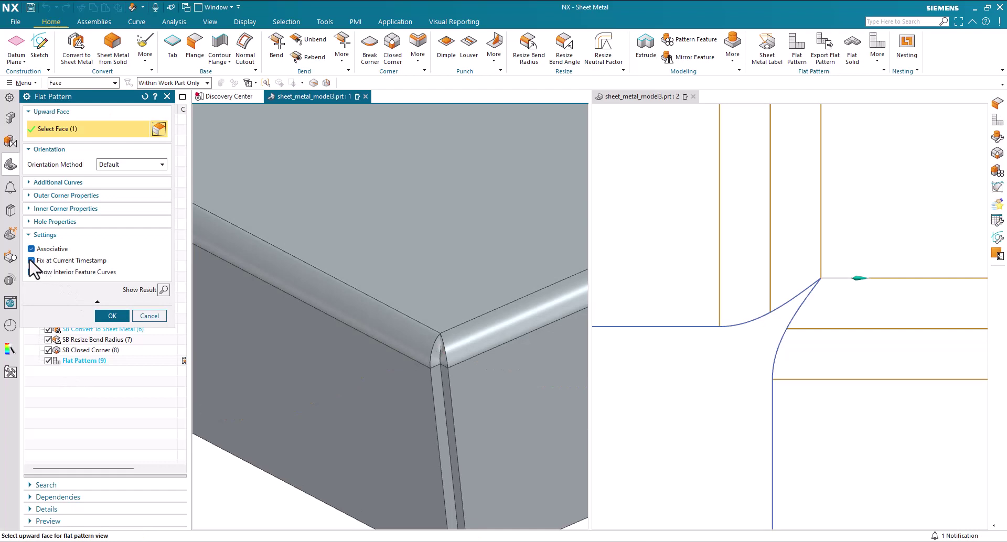
click(111, 316)
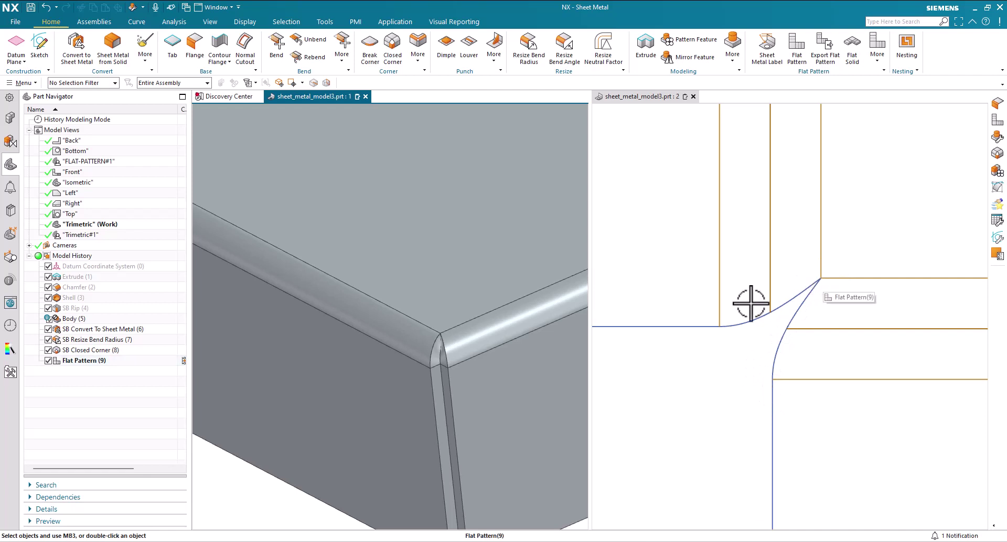
Change the Closed Corner treatment to U Cutout with 0.5 mm diameter and 0 mm offset, and check the updated flat pattern
double_click(97, 350)
click(127, 190)
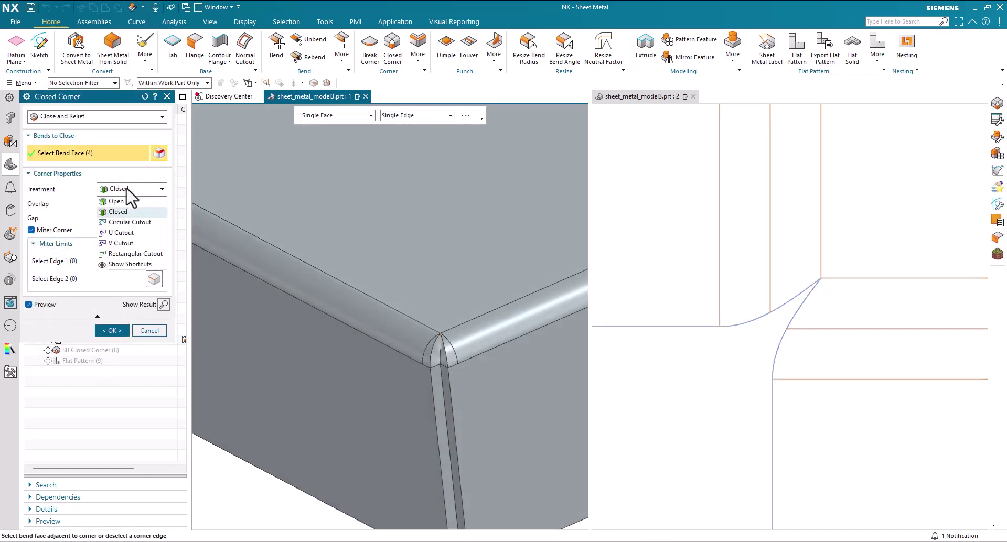
click(125, 233)
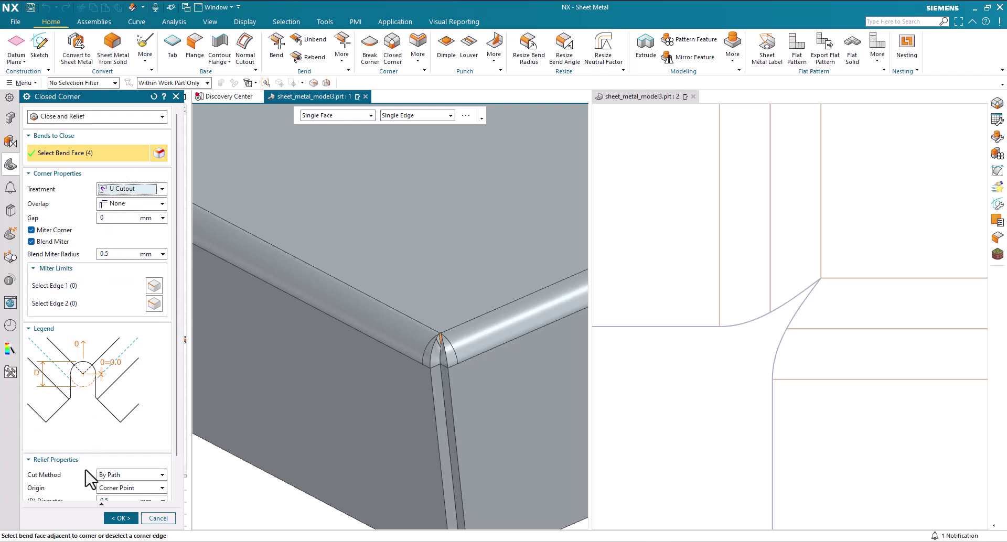
scroll(78, 467, down, 1)
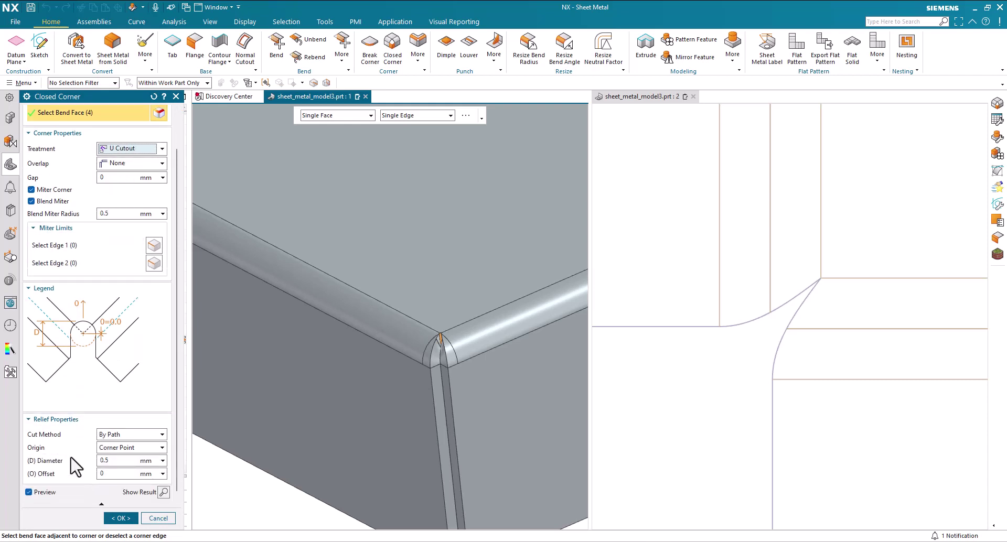
click(120, 518)
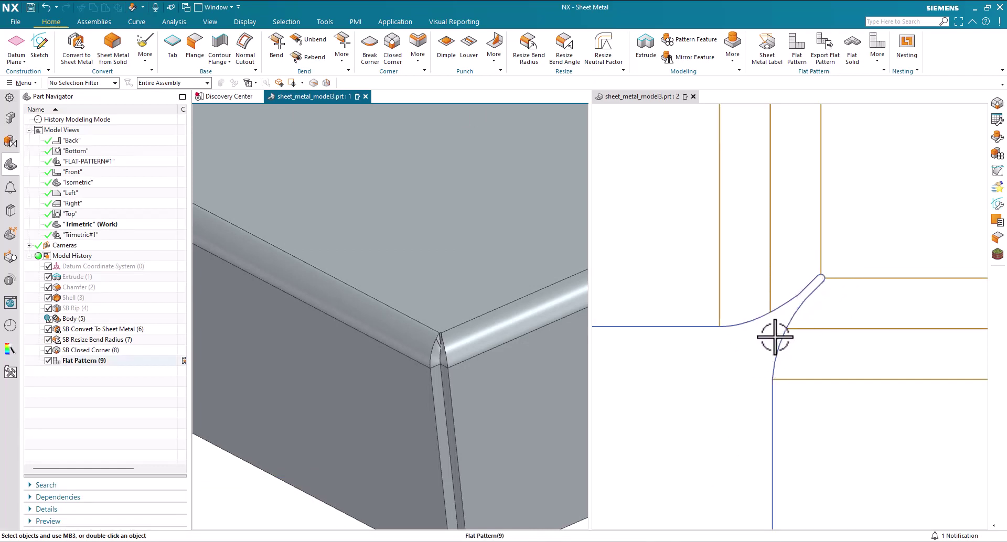
scroll(748, 348, down, 8)
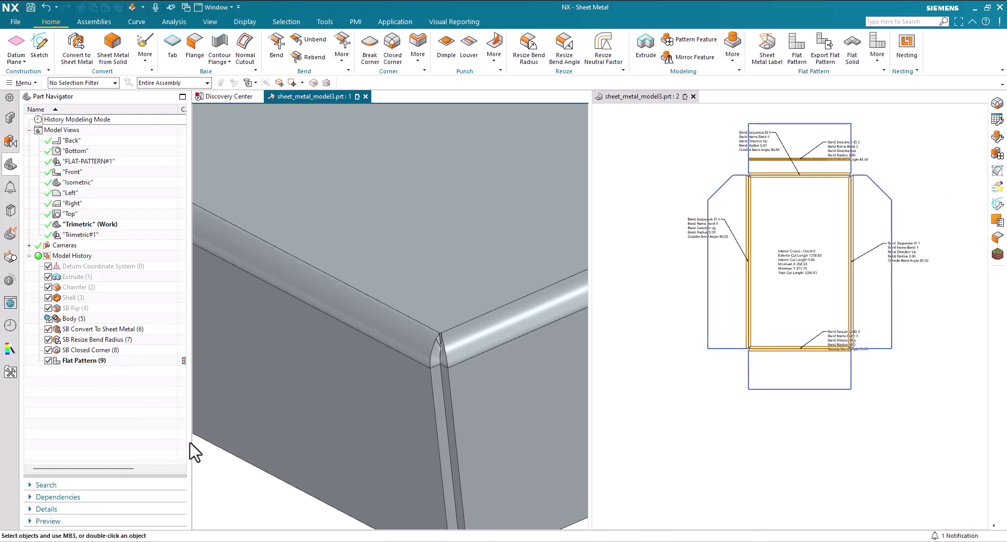
Examine the closed corners around the whole 3D box and close the separate flat pattern window
click(296, 424)
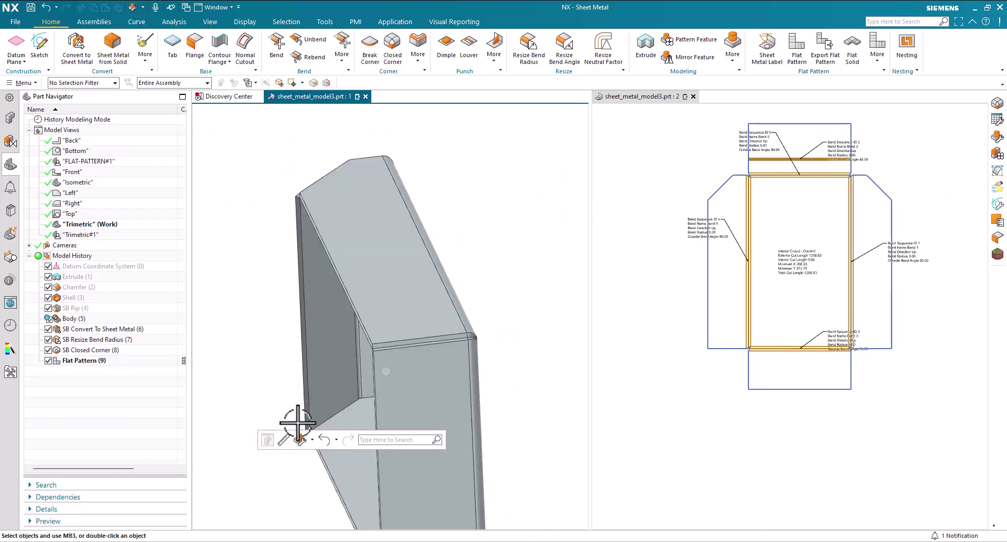
mouse_move(298, 423)
middle_down()
mouse_move(180, 411)
mouse_move(201, 387)
middle_up()
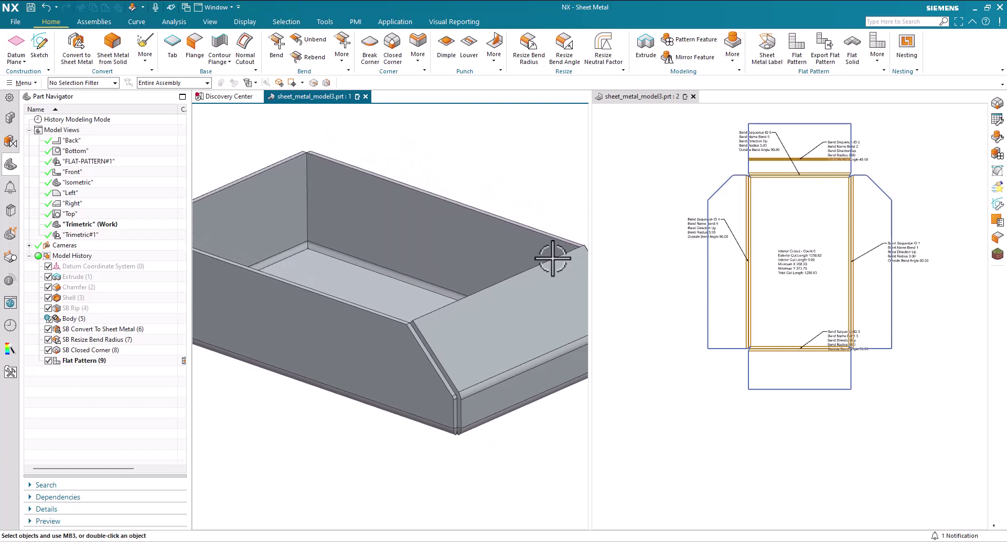
click(694, 97)
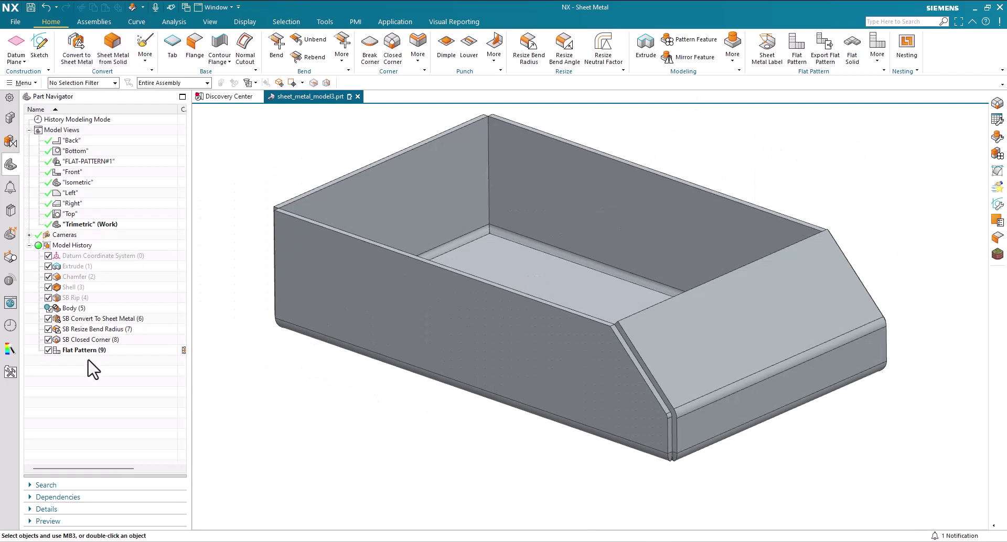
Delete all features from SB Rip (4) through Flat Pattern (9) and show the original shelled box body again
click(79, 298)
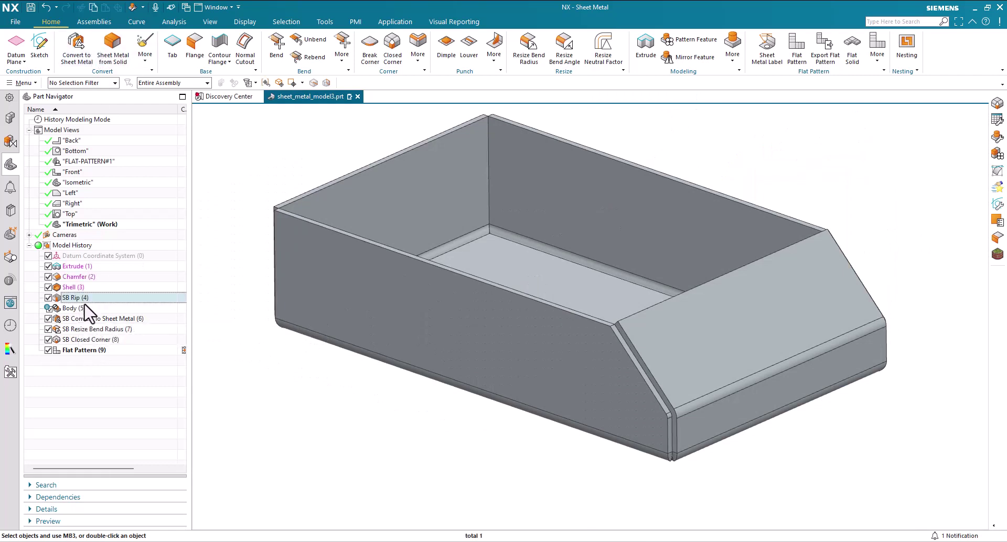
shift+click(84, 350)
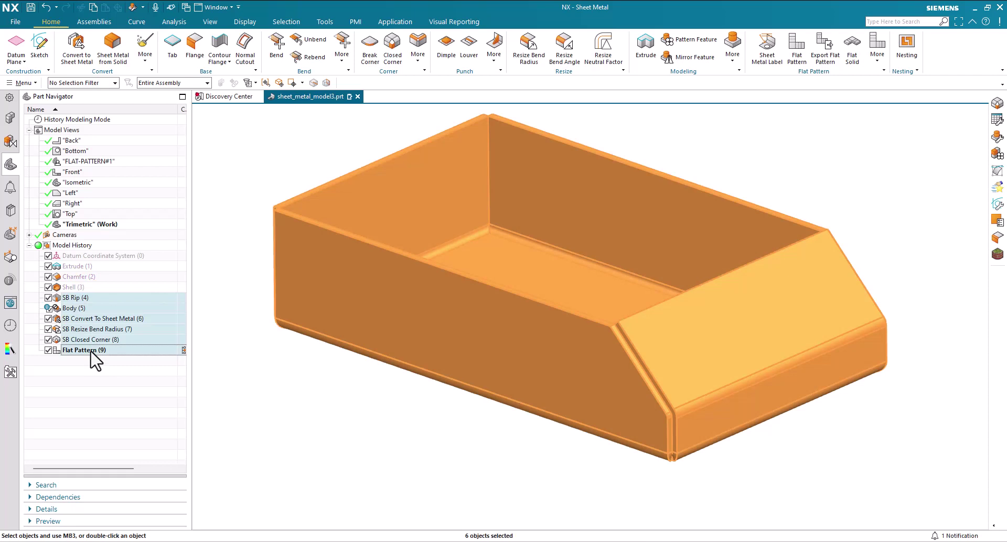
key(Delete)
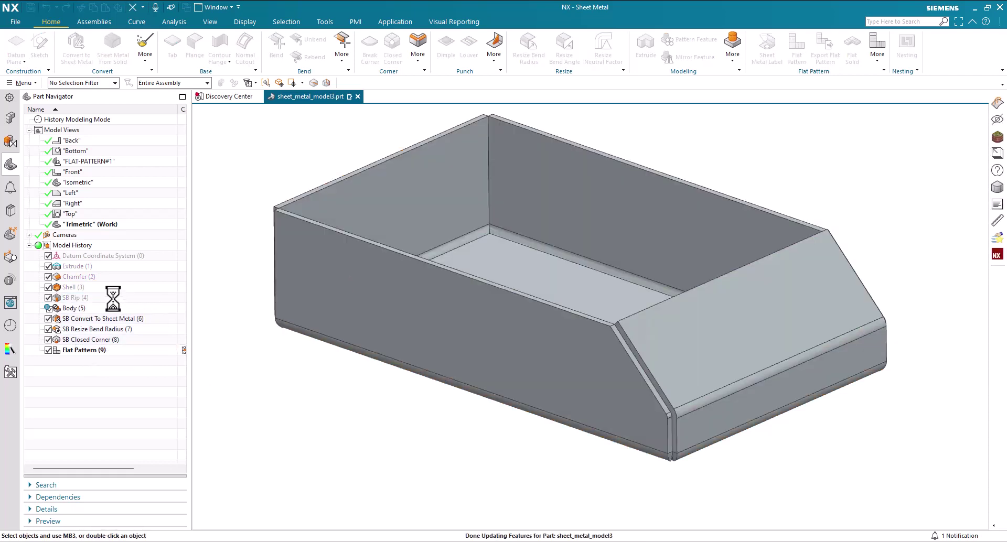
click(245, 345)
right_click(88, 256)
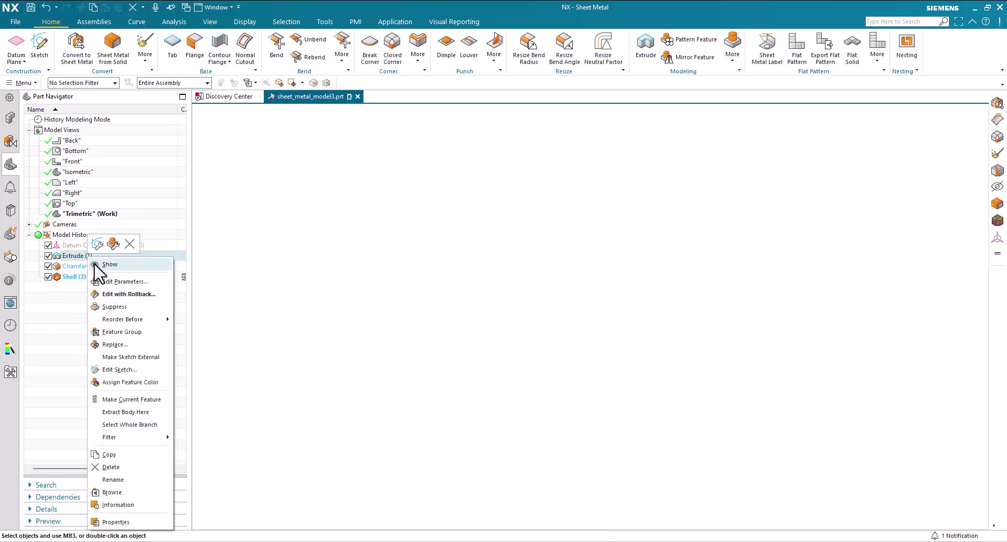
click(95, 264)
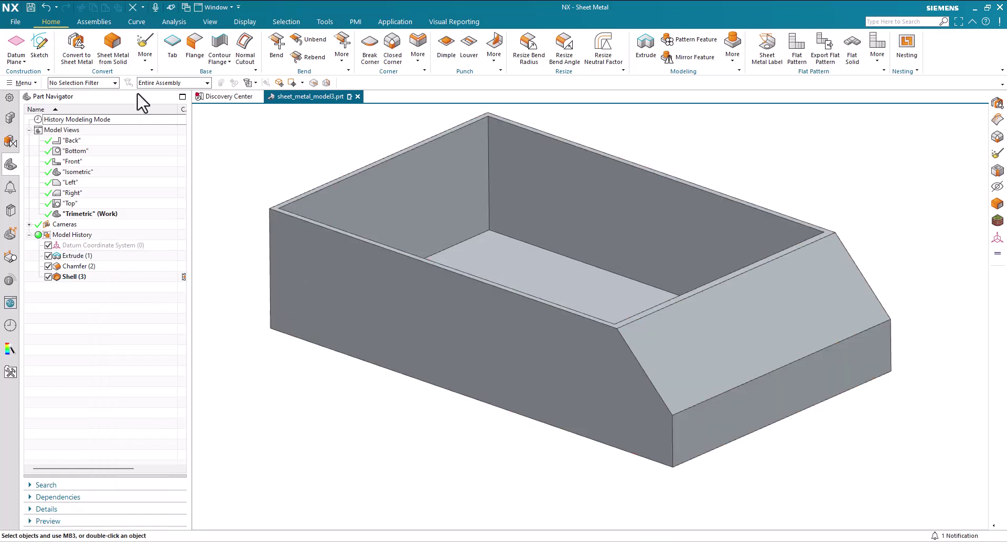
Set up Sheet Metal from Solid with the outer floor and short vertical end wall as web faces, and reverse the 3 mm thickness direction
click(113, 46)
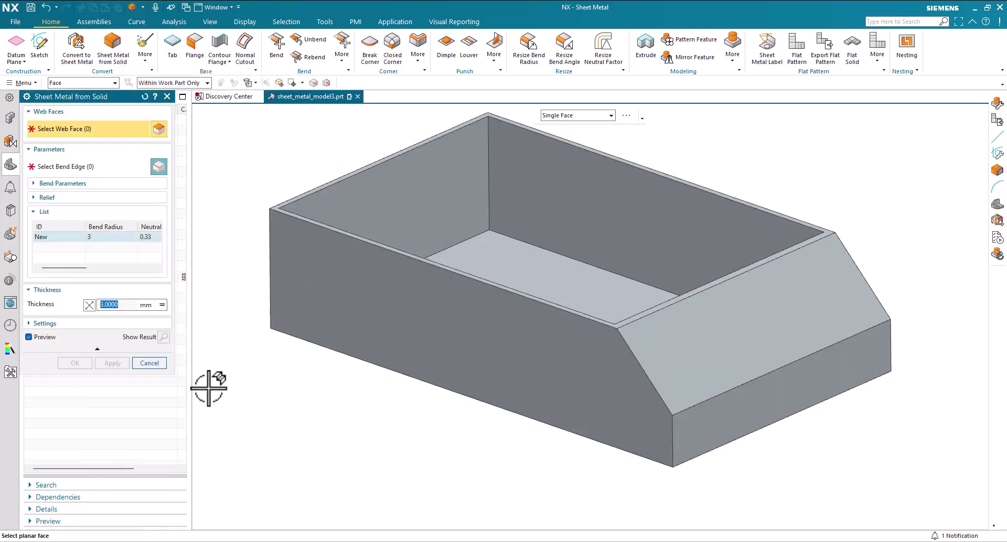
middle_drag(266, 434, 265, 434)
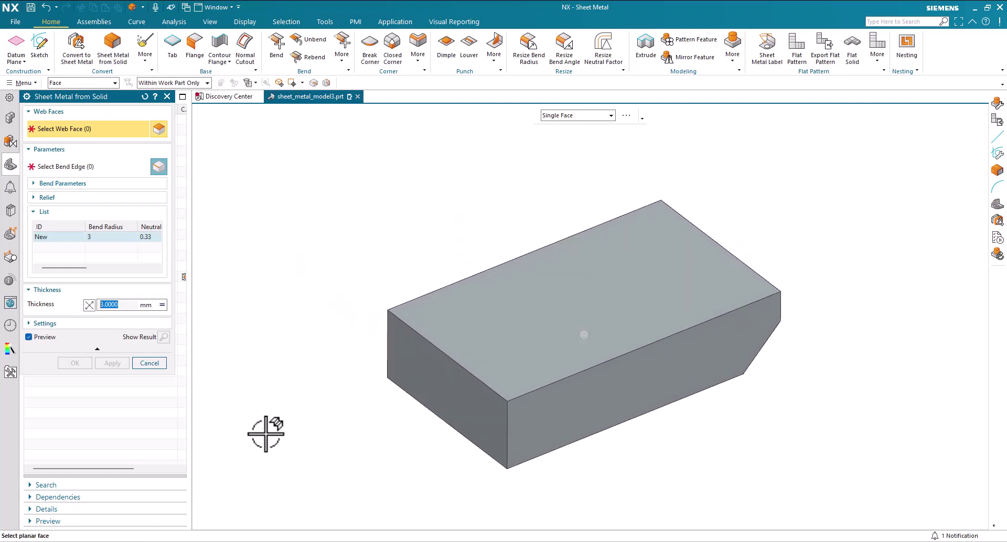
click(538, 323)
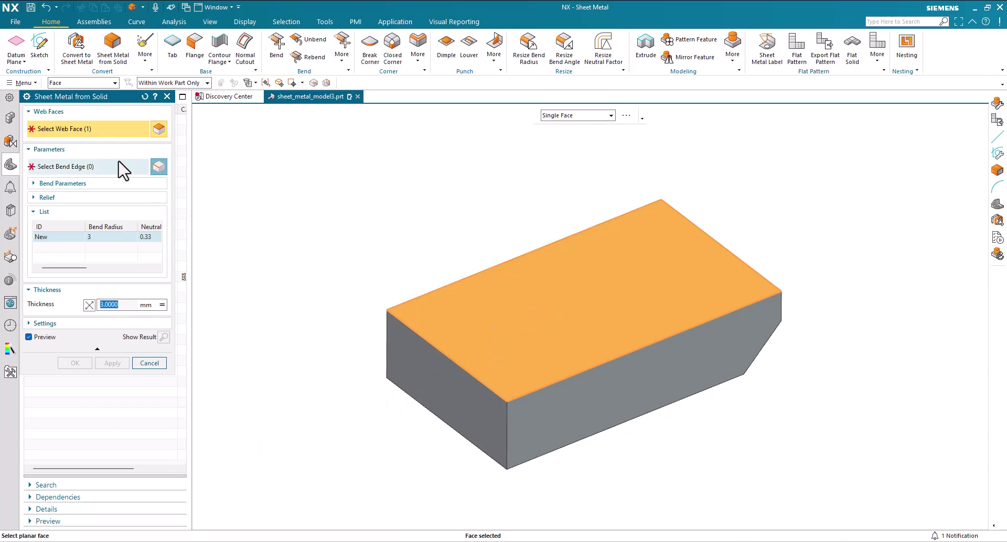
click(450, 412)
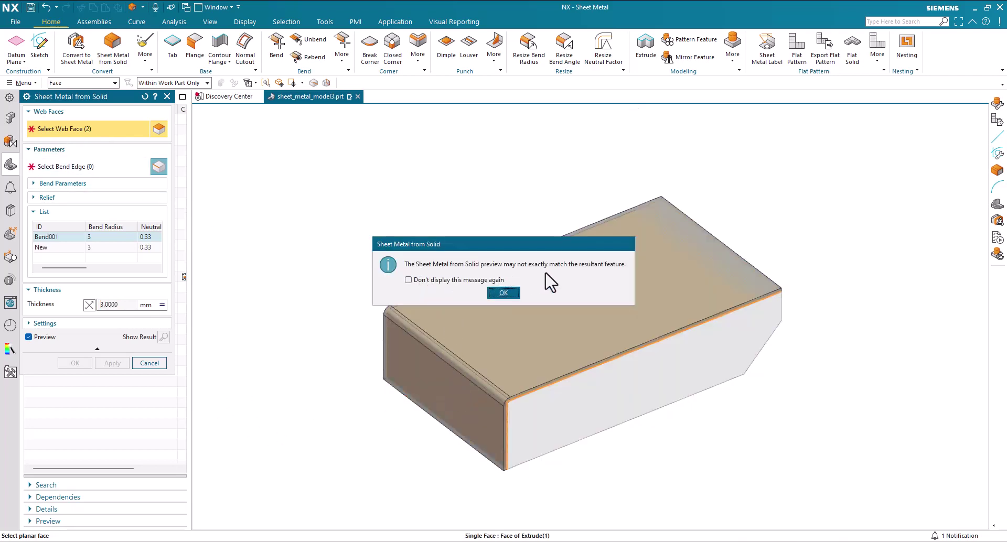
click(503, 293)
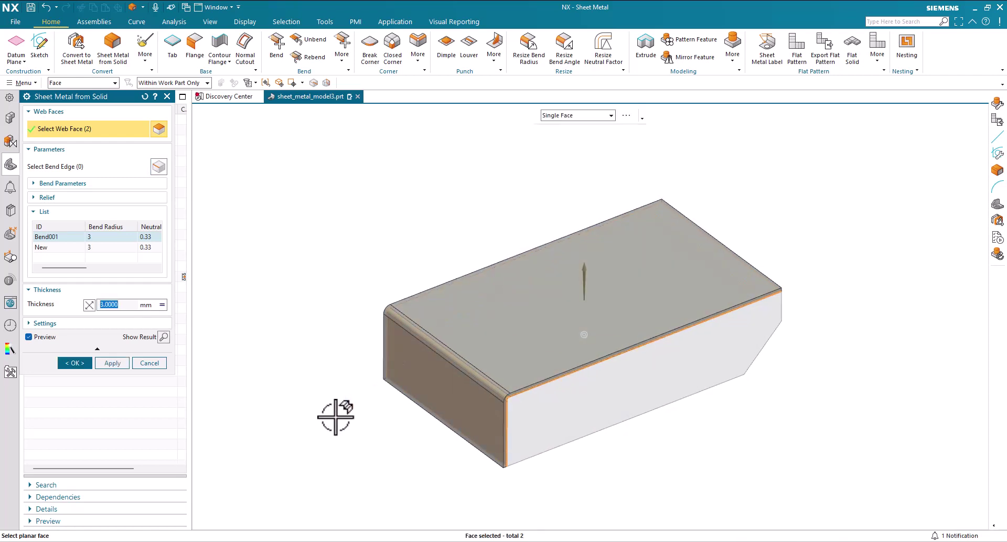
scroll(328, 418, up, 5)
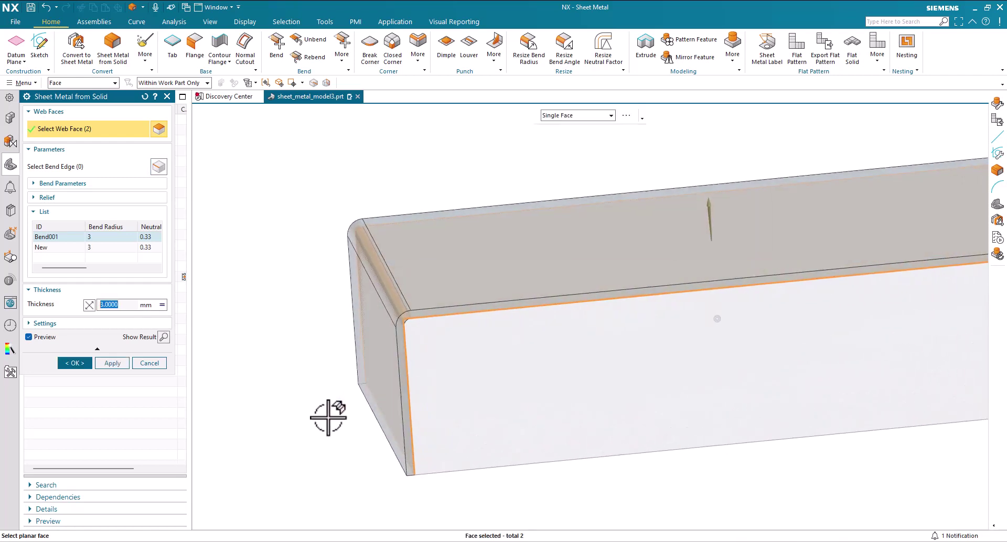
scroll(328, 418, up, 5)
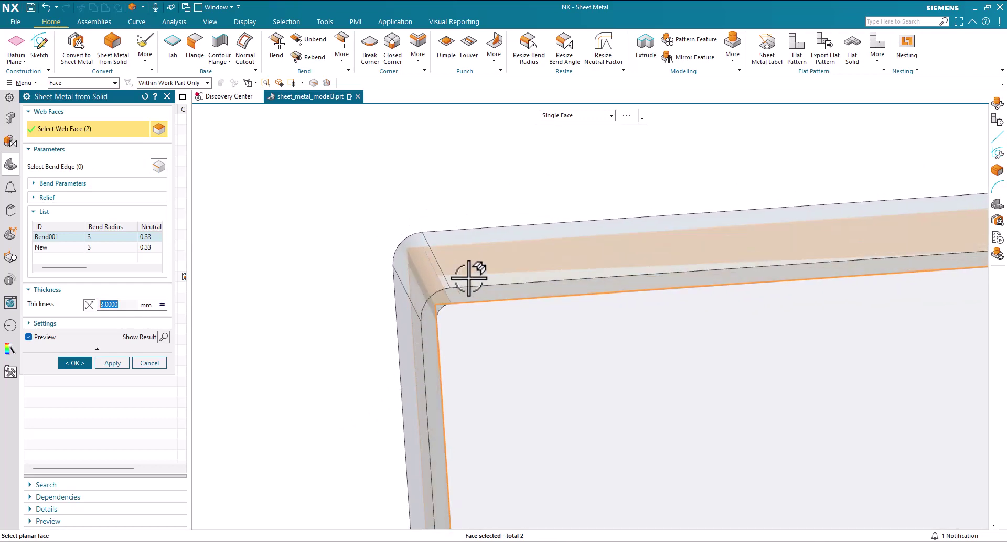
click(90, 305)
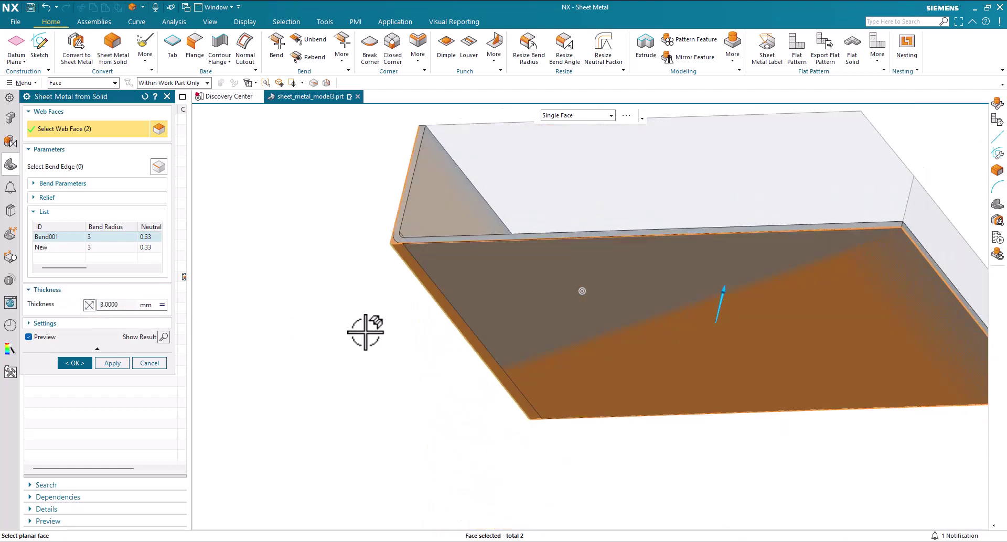
Add the low front wall, the sloped face and one long side wall as web faces, choosing the side wall's lower edge as bend edge
middle_drag(365, 332, 351, 366)
click(663, 403)
click(645, 363)
scroll(535, 454, up, 3)
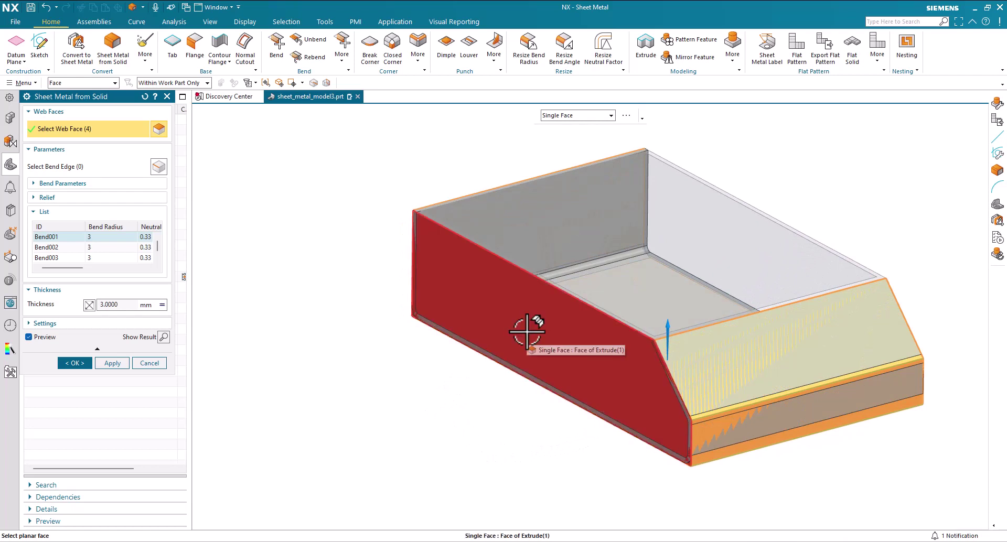
click(496, 367)
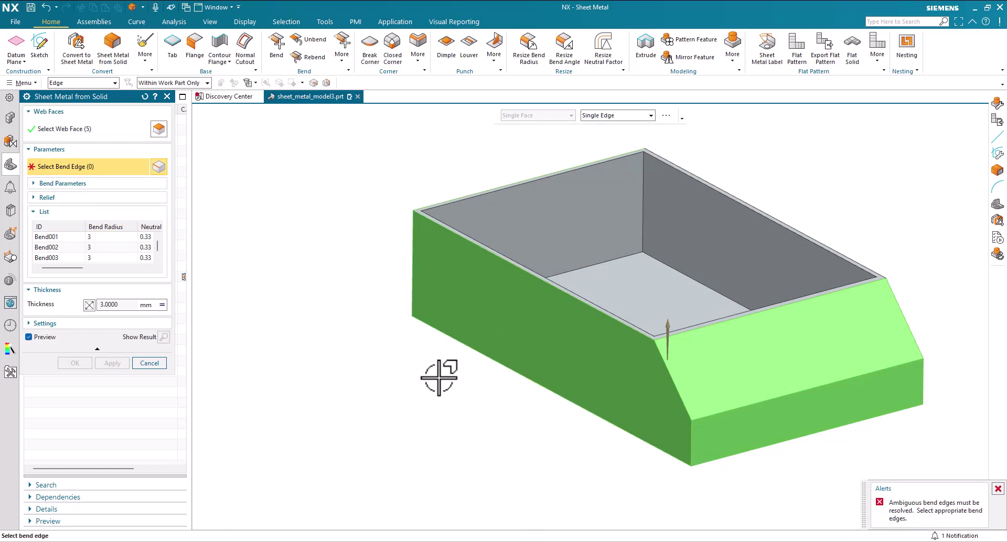
click(473, 348)
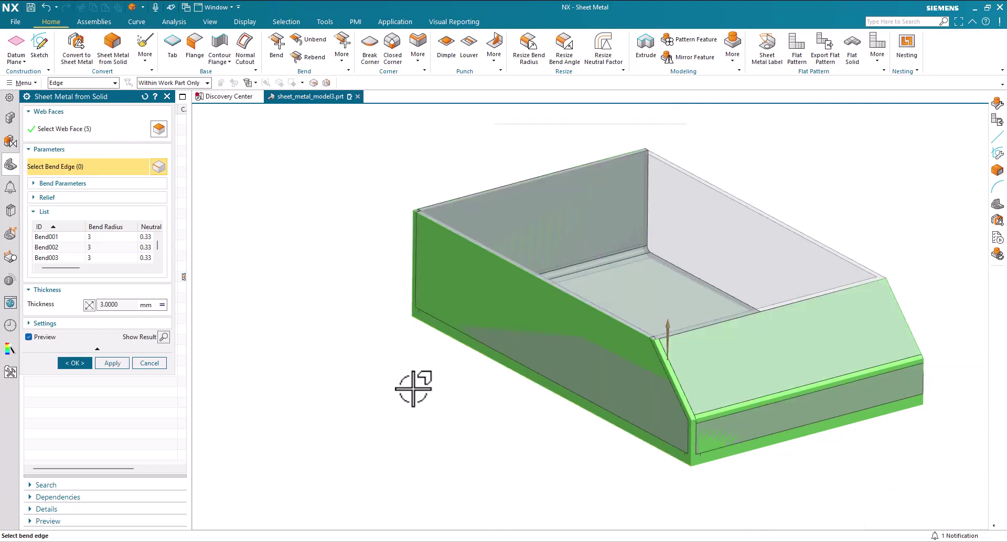
Add the opposite long side wall as a web face with its lower edge as bend edge, and create the Sheet Metal from Solid feature
middle_drag(414, 389, 333, 420)
click(84, 131)
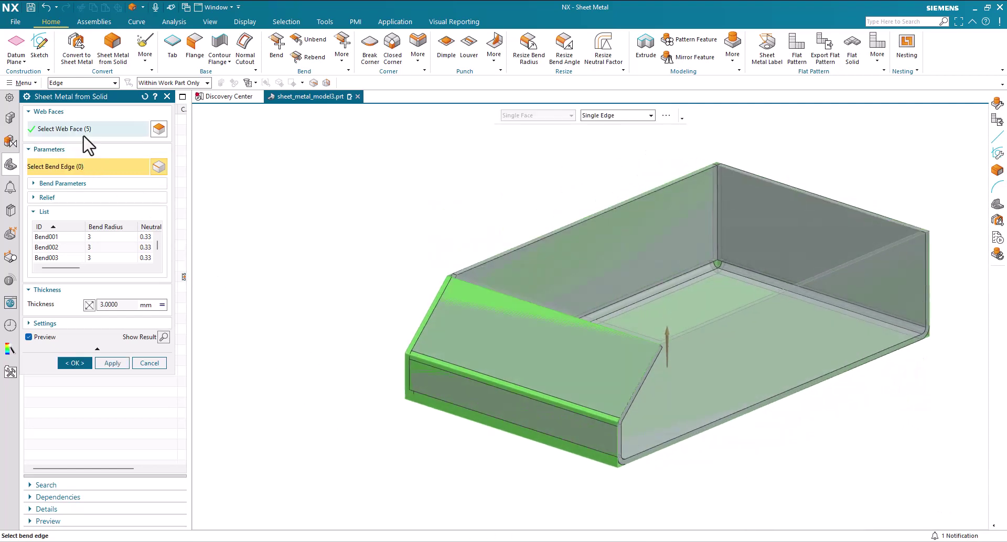
click(728, 377)
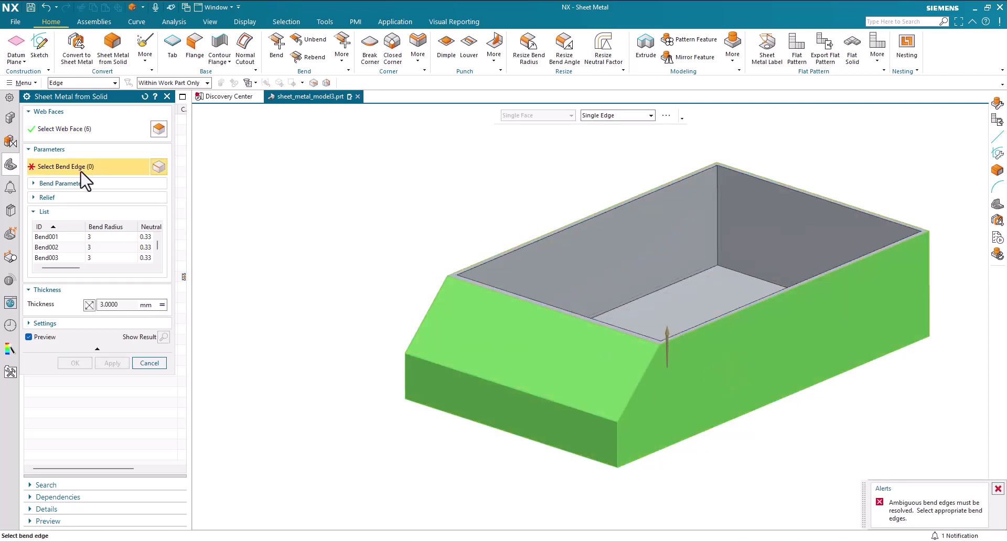
click(715, 426)
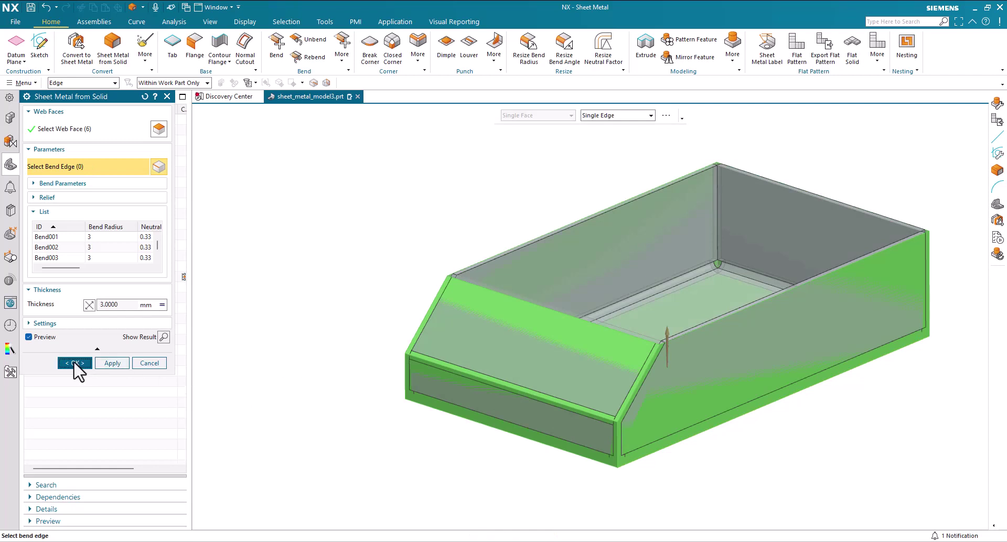
click(75, 363)
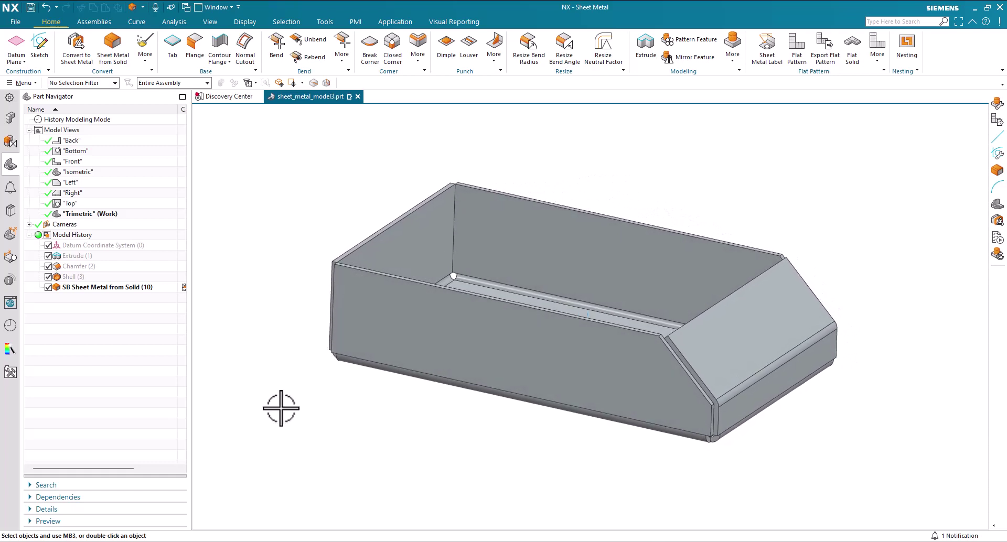
Inspect the upper end of the sloped wall where it meets the side wall, both in side view and isometric view
scroll(352, 431, up, 8)
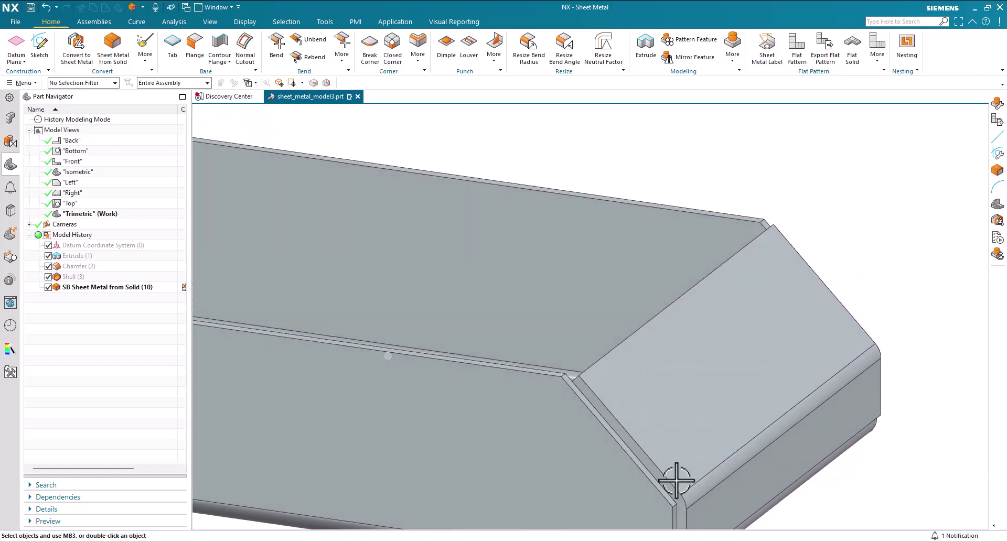
middle_drag(677, 481, 722, 262)
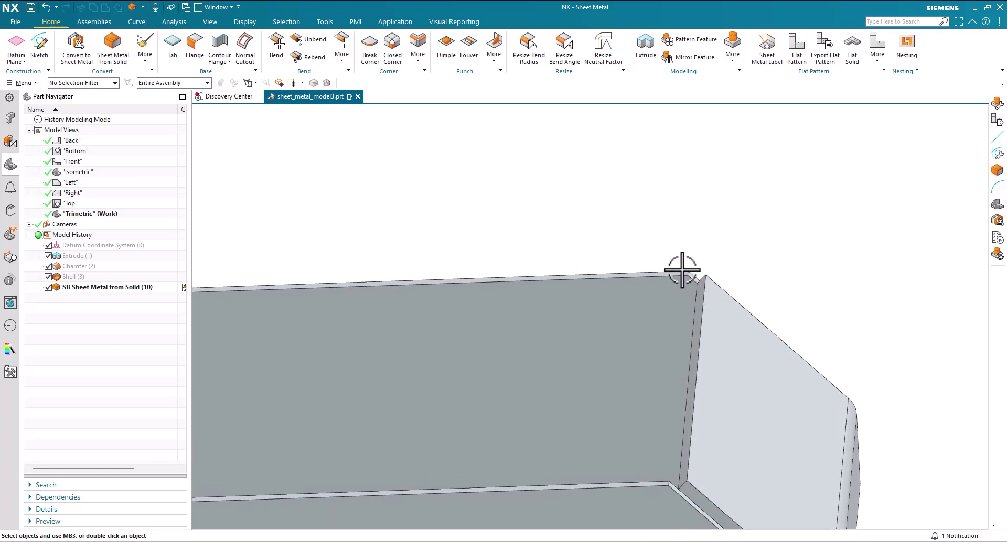
middle_drag(723, 263, 726, 286)
key(F8)
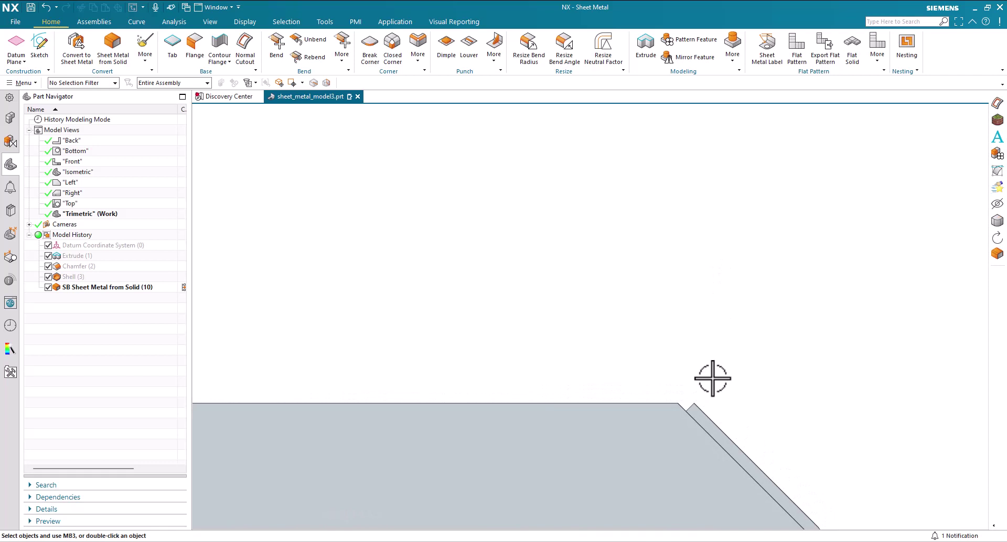
scroll(698, 404, up, 6)
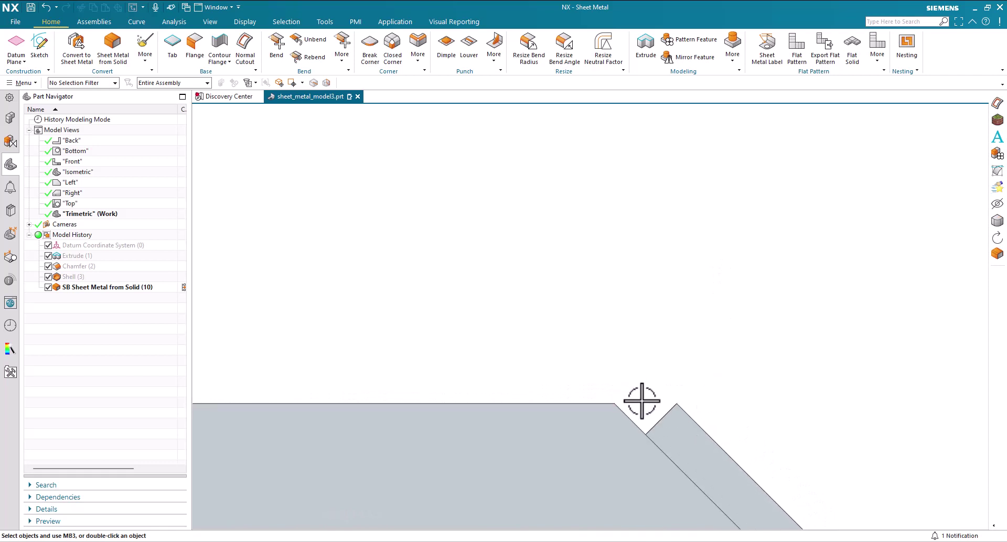
key(Home)
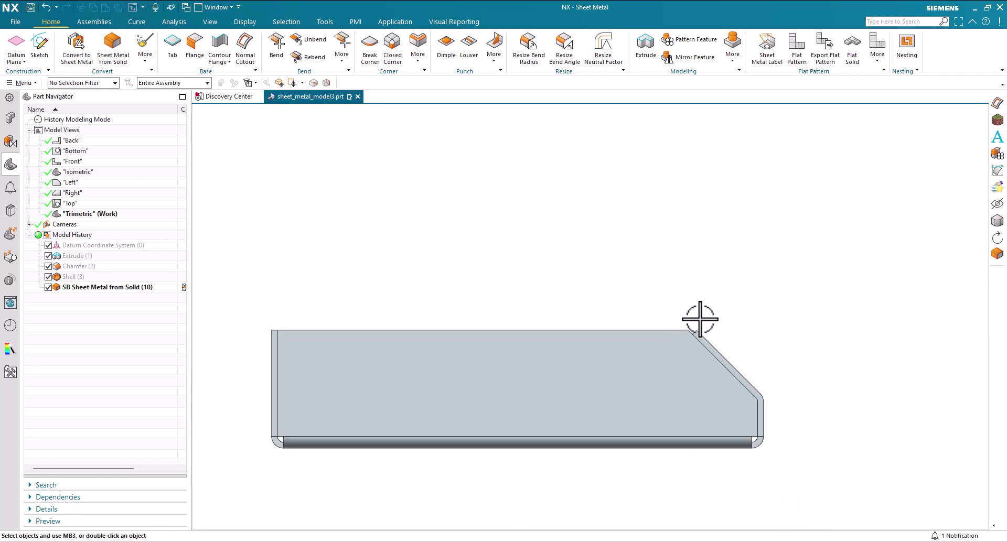
key(End)
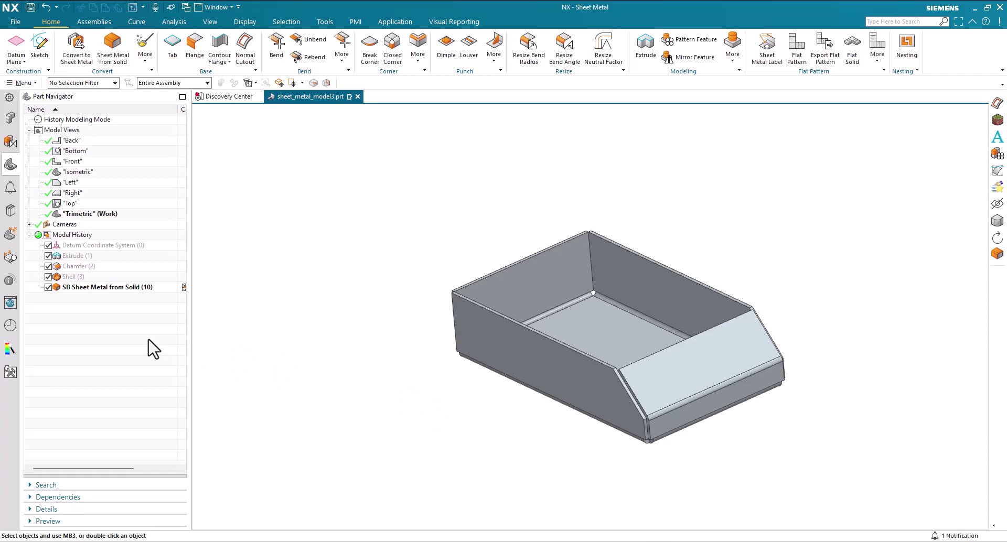
click(145, 57)
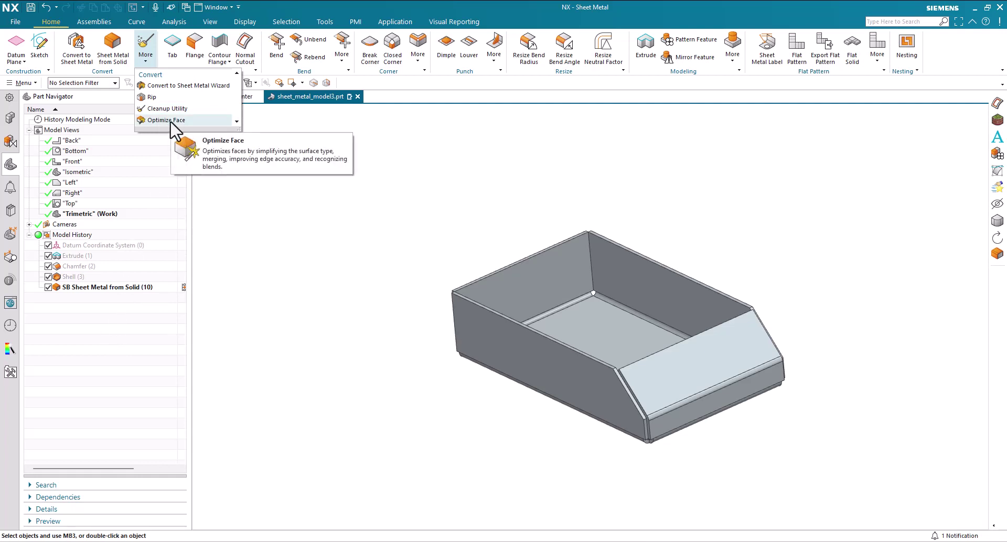
click(124, 350)
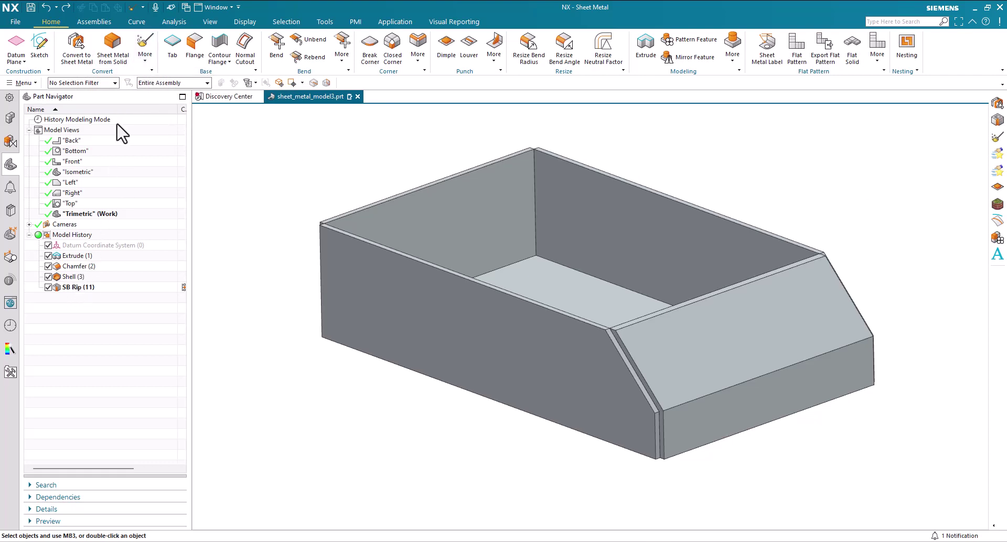
Try the Cleanup Utility on the ripped box with the inner floor as base face, inspect the sloped wall's upper corner, and undo the cleanup
click(146, 53)
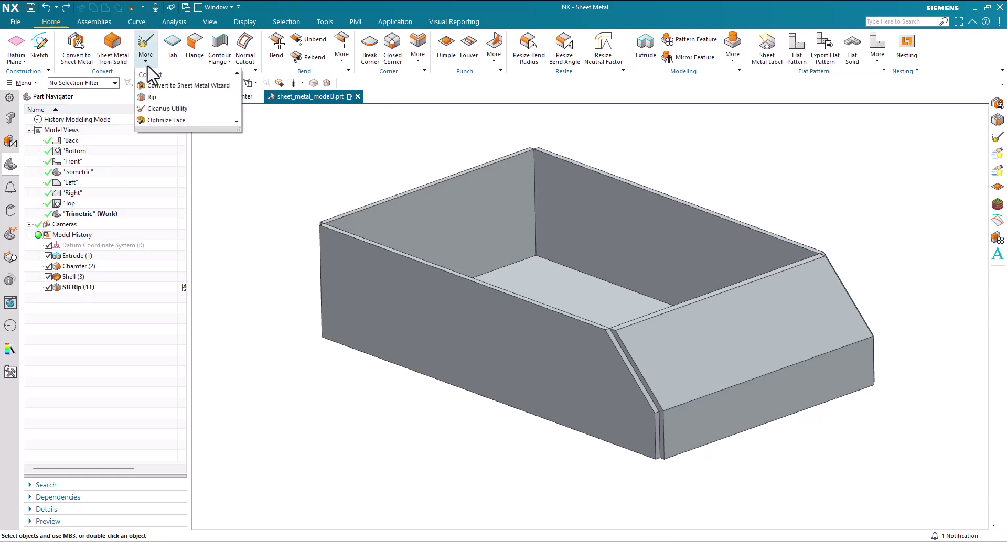
click(160, 108)
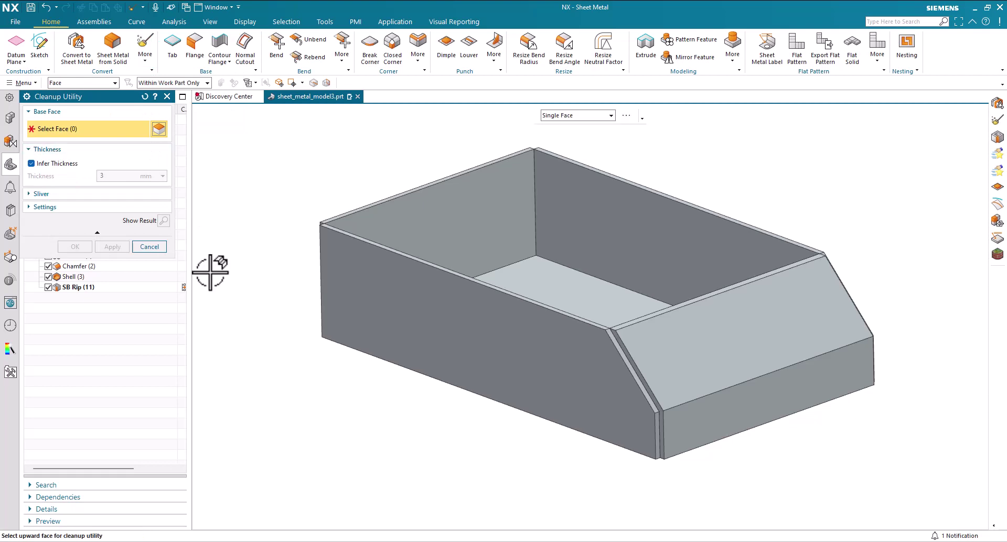
click(546, 275)
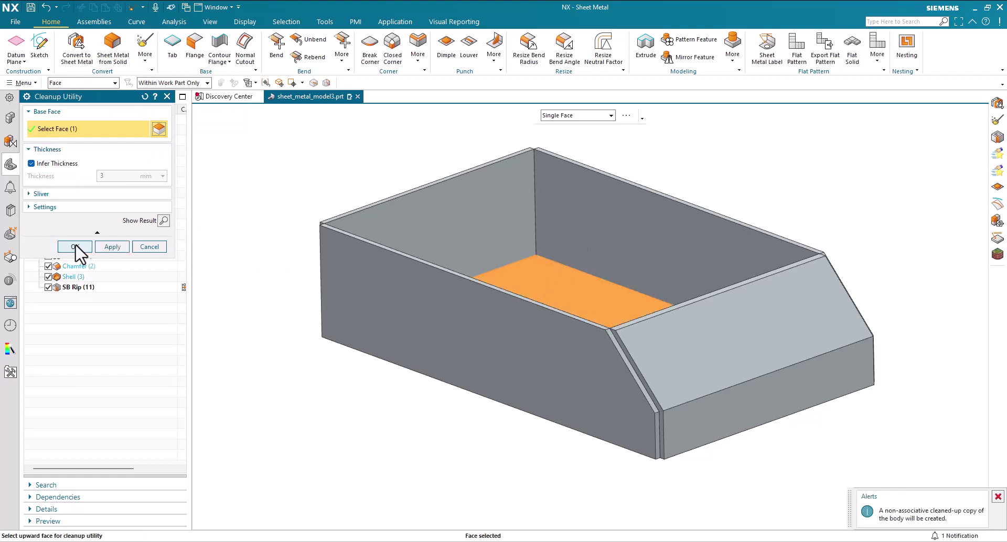
click(75, 247)
middle_drag(456, 443, 619, 392)
scroll(619, 392, up, 8)
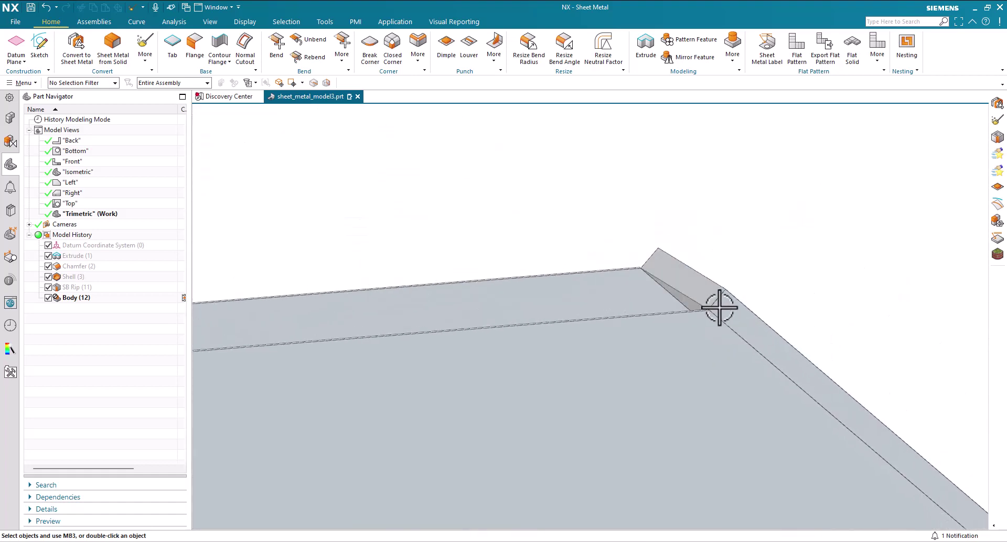
middle_drag(715, 287, 648, 264)
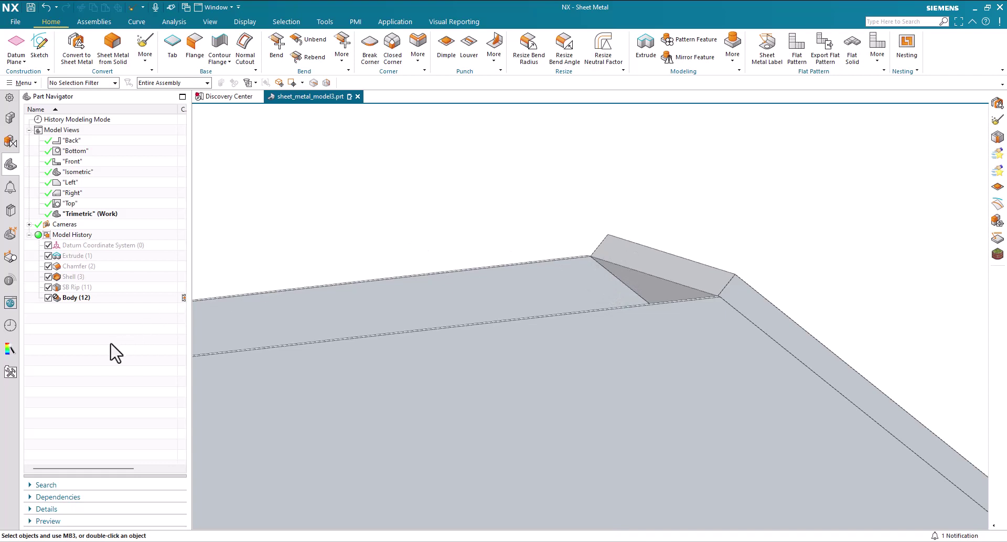
key(ctrl+z)
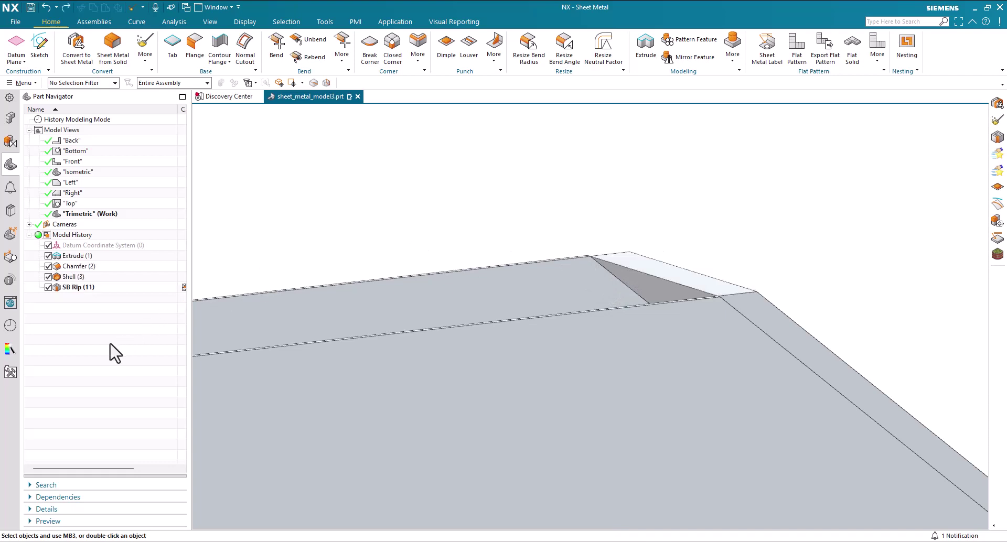
Run the Cleanup Utility on the ripped box with the outer bottom as base face and Infer Thickness enabled, and inspect the sloped wall's upper corner
click(144, 57)
click(157, 108)
scroll(382, 217, down, 3)
middle_drag(436, 362, 449, 454)
click(461, 406)
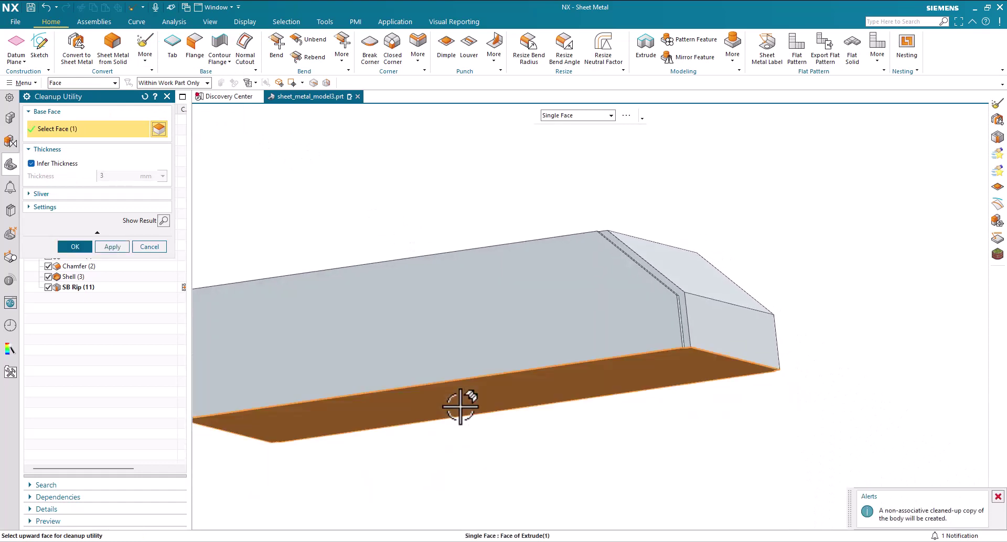
middle_drag(460, 406, 104, 261)
click(75, 247)
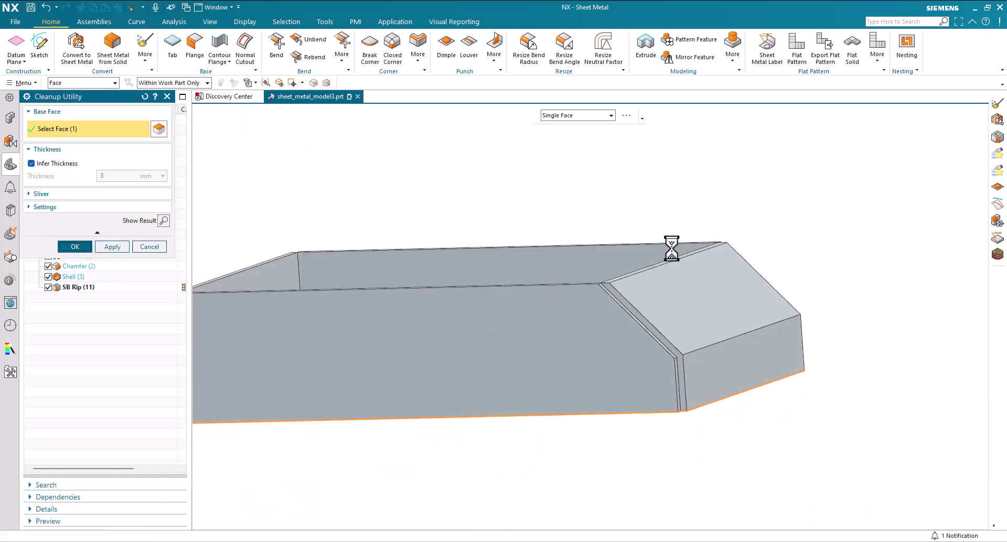
scroll(787, 239, up, 5)
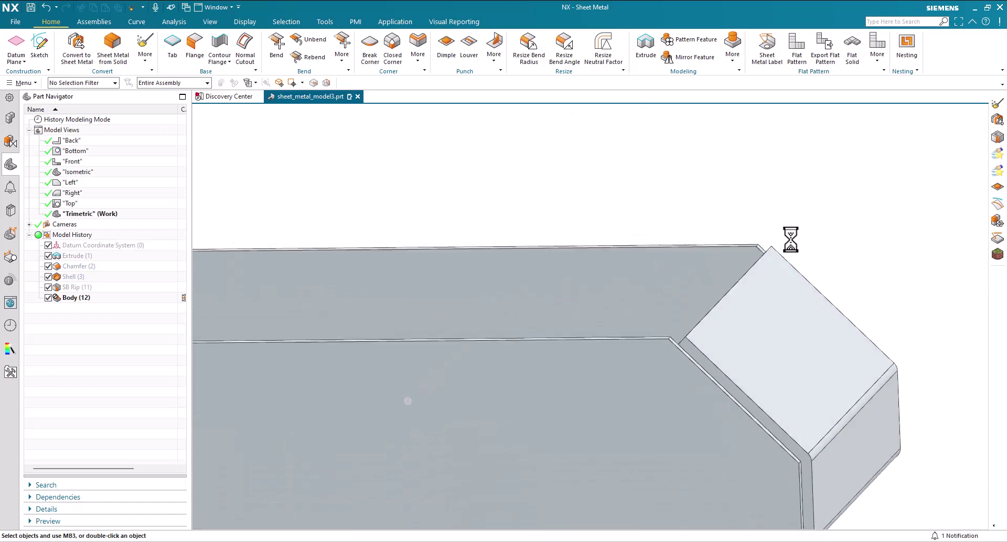